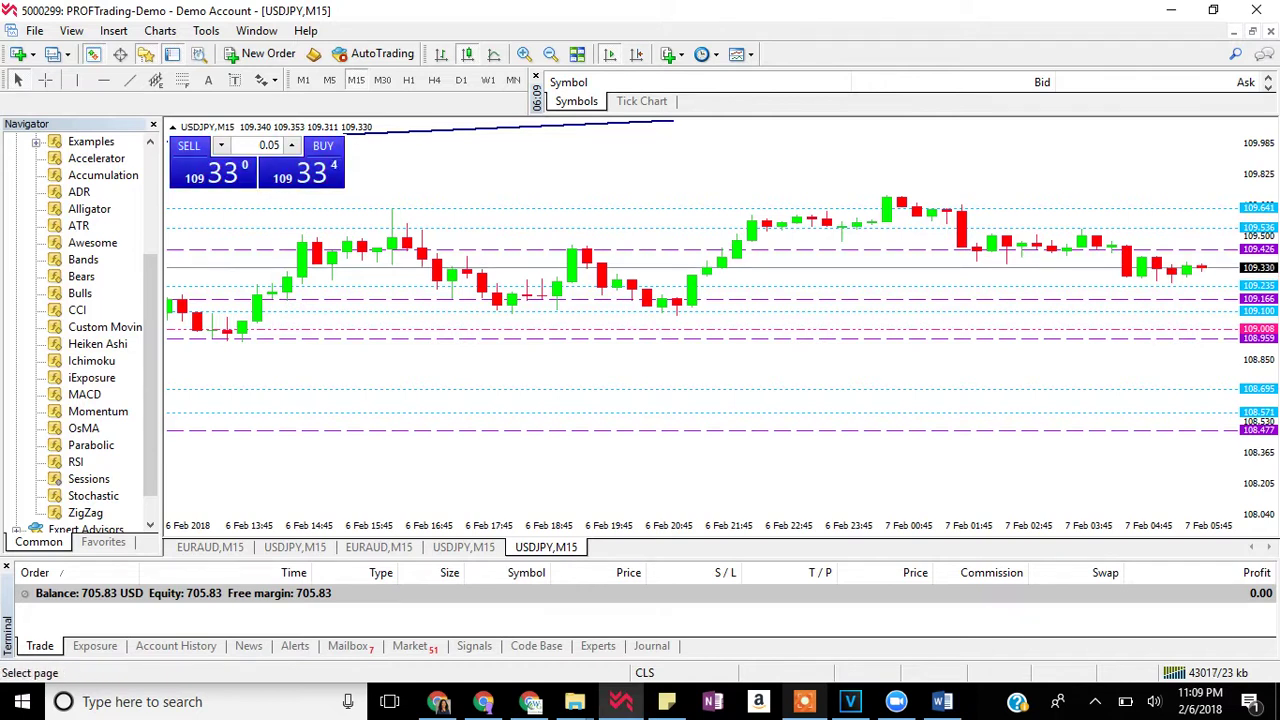
{"action": "double_click", "coordinate": [95, 646]}
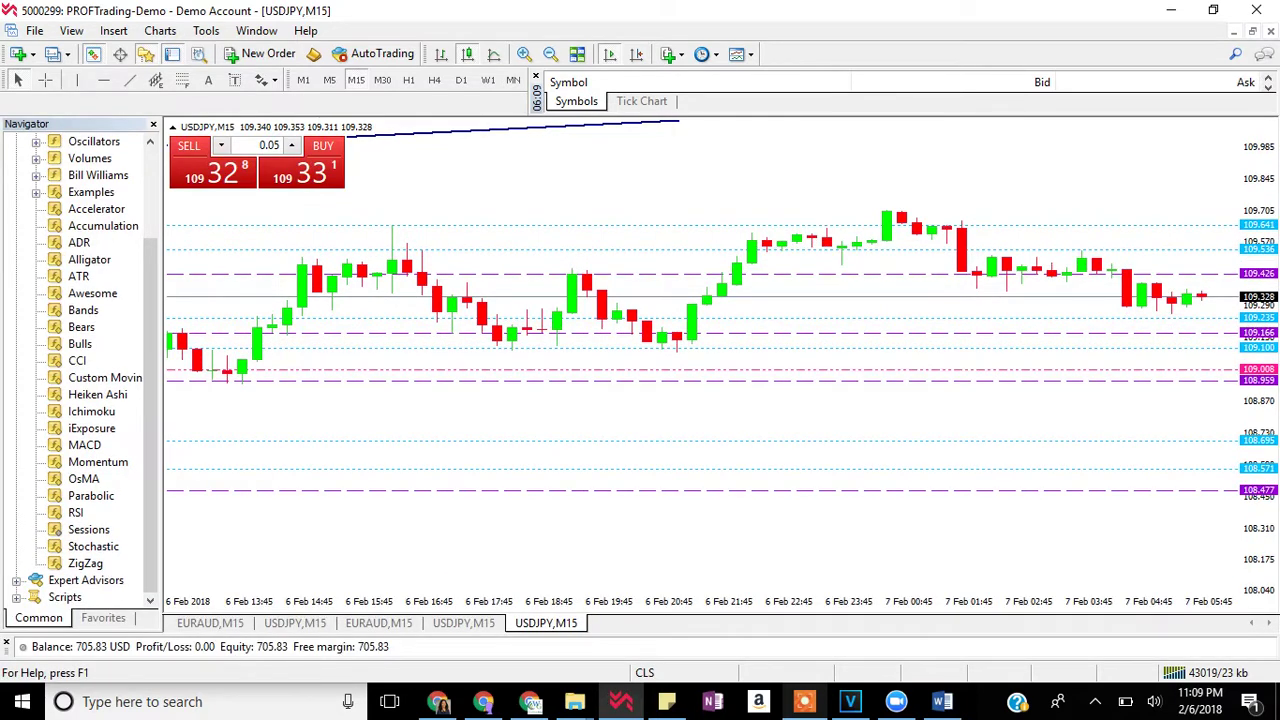
{"action": "double_click", "coordinate": [95, 646]}
{"action": "left_click", "coordinate": [40, 646]}
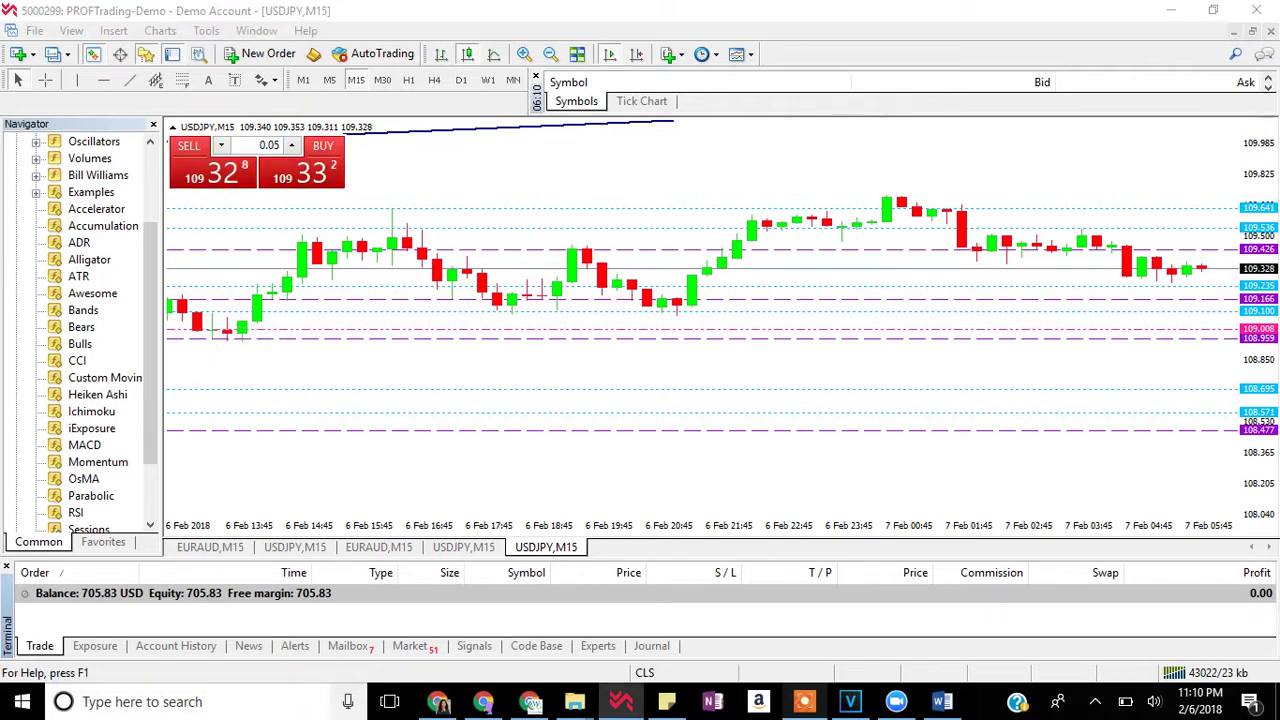
- Open PowerPoint and create a blank presentation
{"action": "left_click", "coordinate": [22, 701]}
{"action": "type", "text": "powerpoint"}
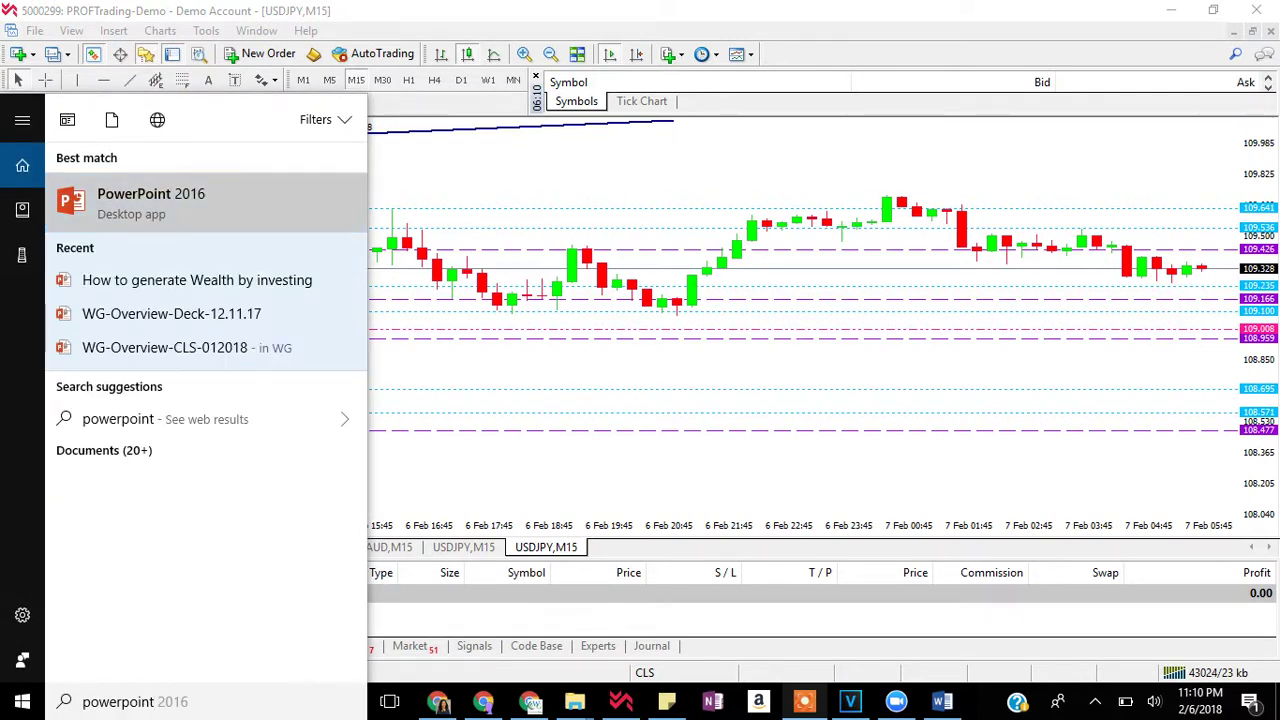
{"action": "key", "text": "Return"}
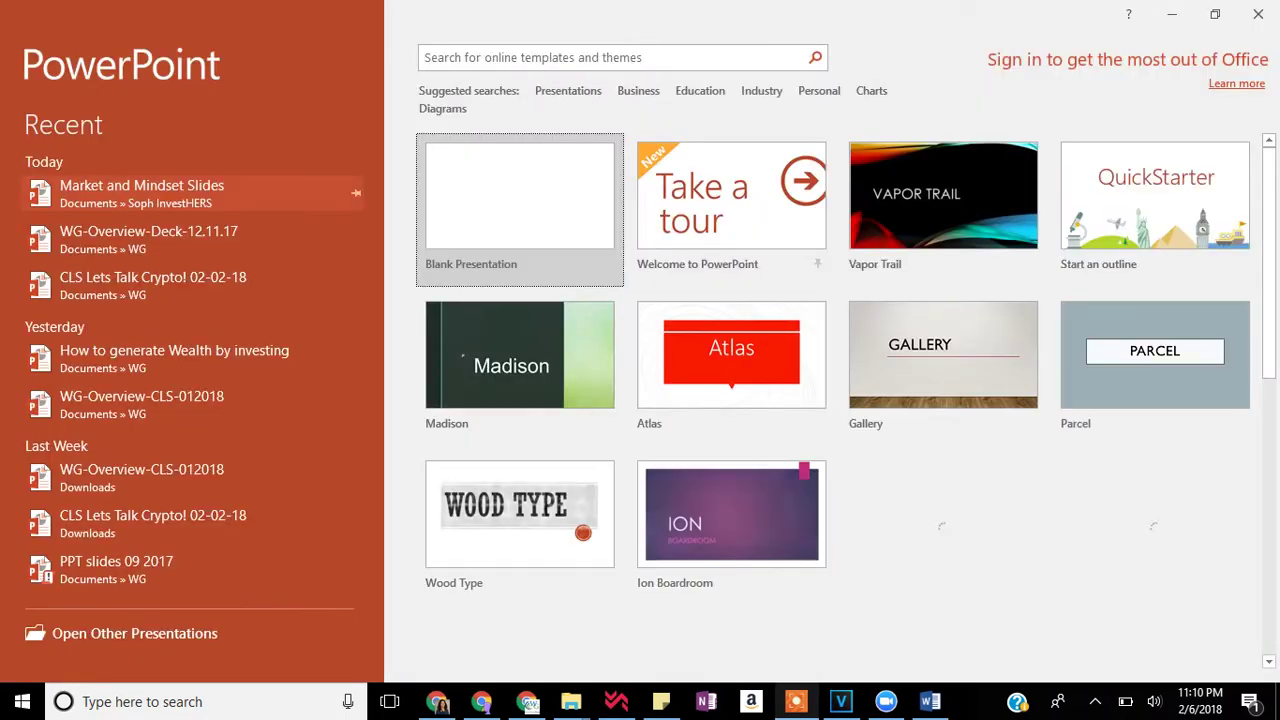
{"action": "key", "text": "Return"}
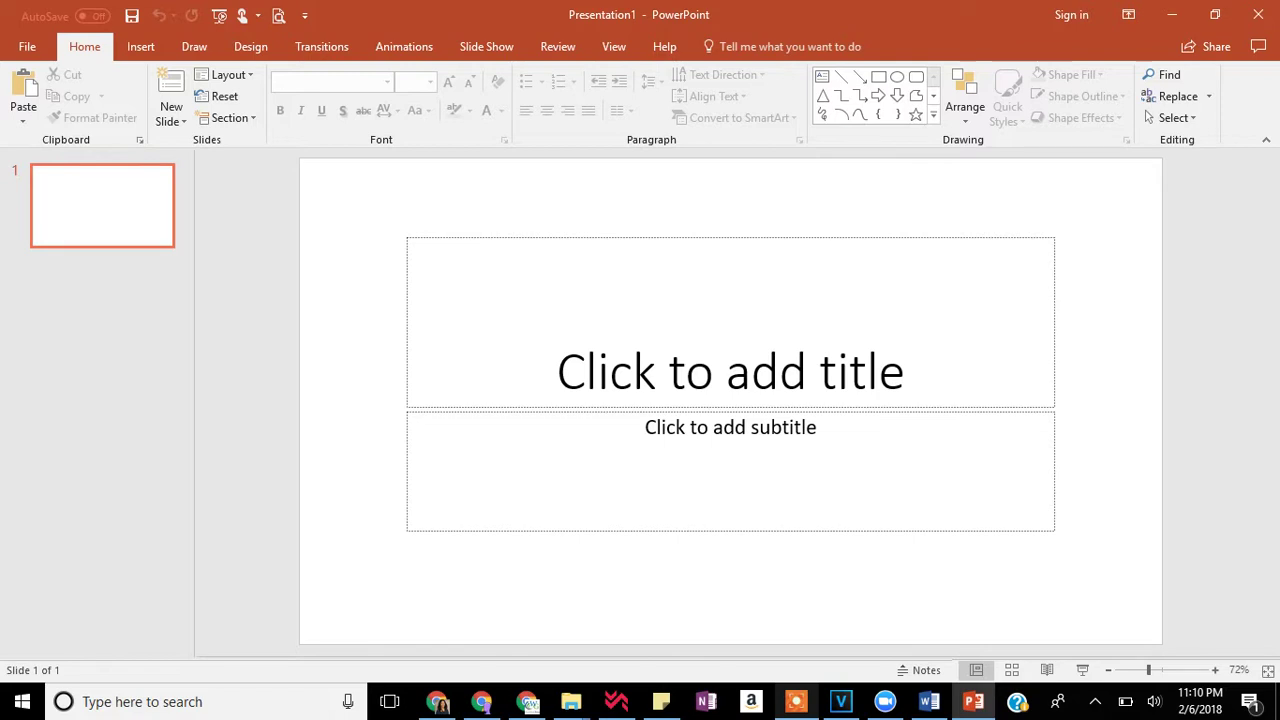
- Paste the copied USDJPY chart screenshot onto the title slide as a picture and dismiss the design suggestions
{"action": "key", "text": "shift+F10"}
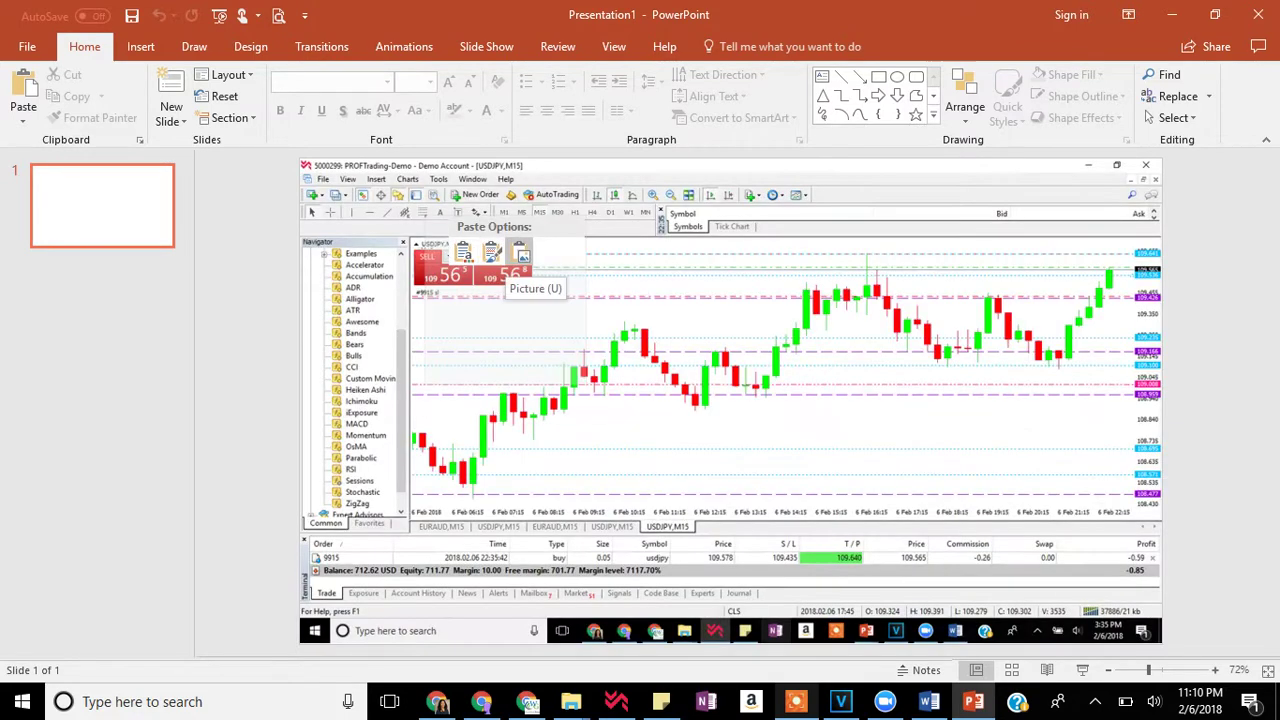
{"action": "key", "text": "Return"}
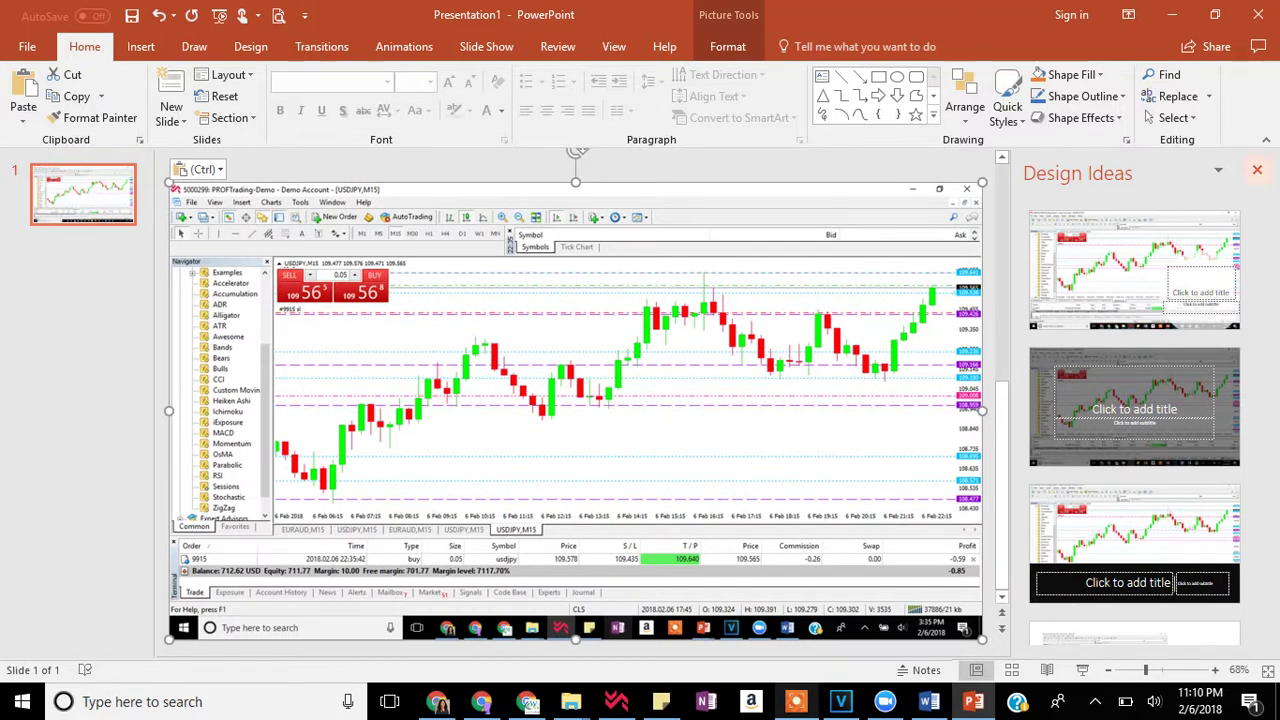
{"action": "left_click", "coordinate": [1257, 170]}
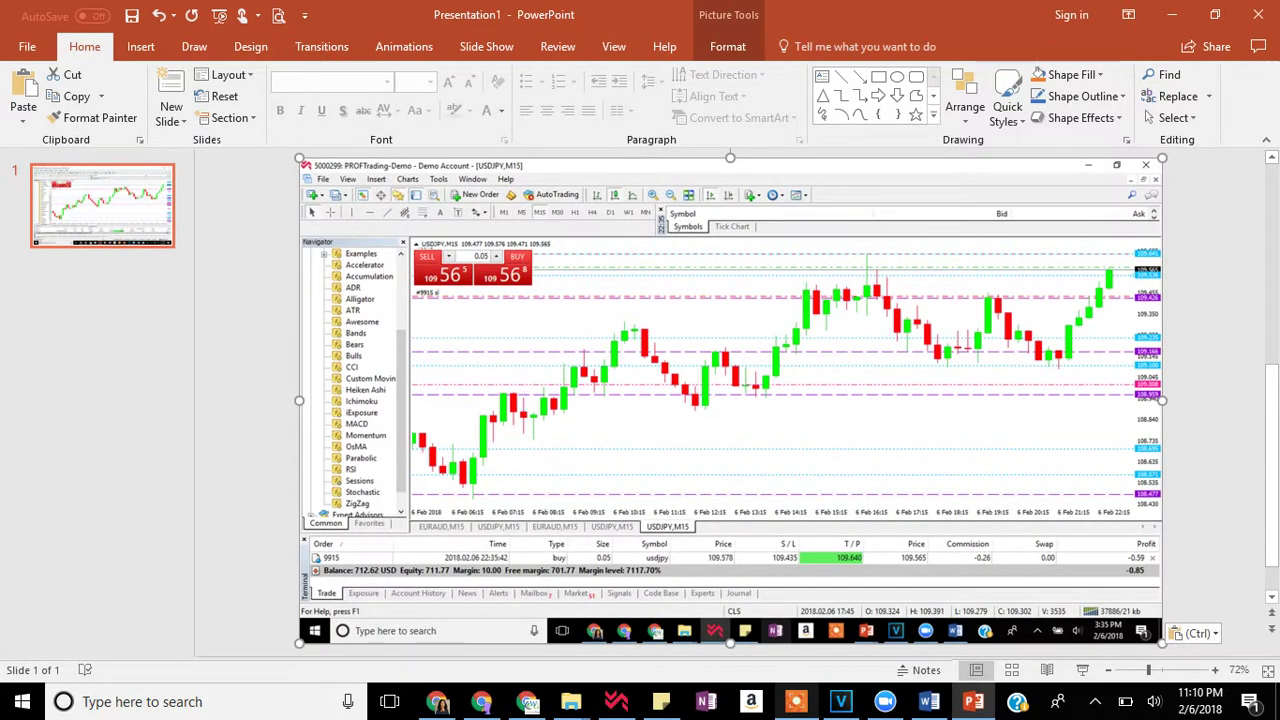
- Add a text box reading "Breakthrough of Resistance @ 109.536" over the chart, just below its SELL/BUY price boxes
{"action": "left_click", "coordinate": [141, 46]}
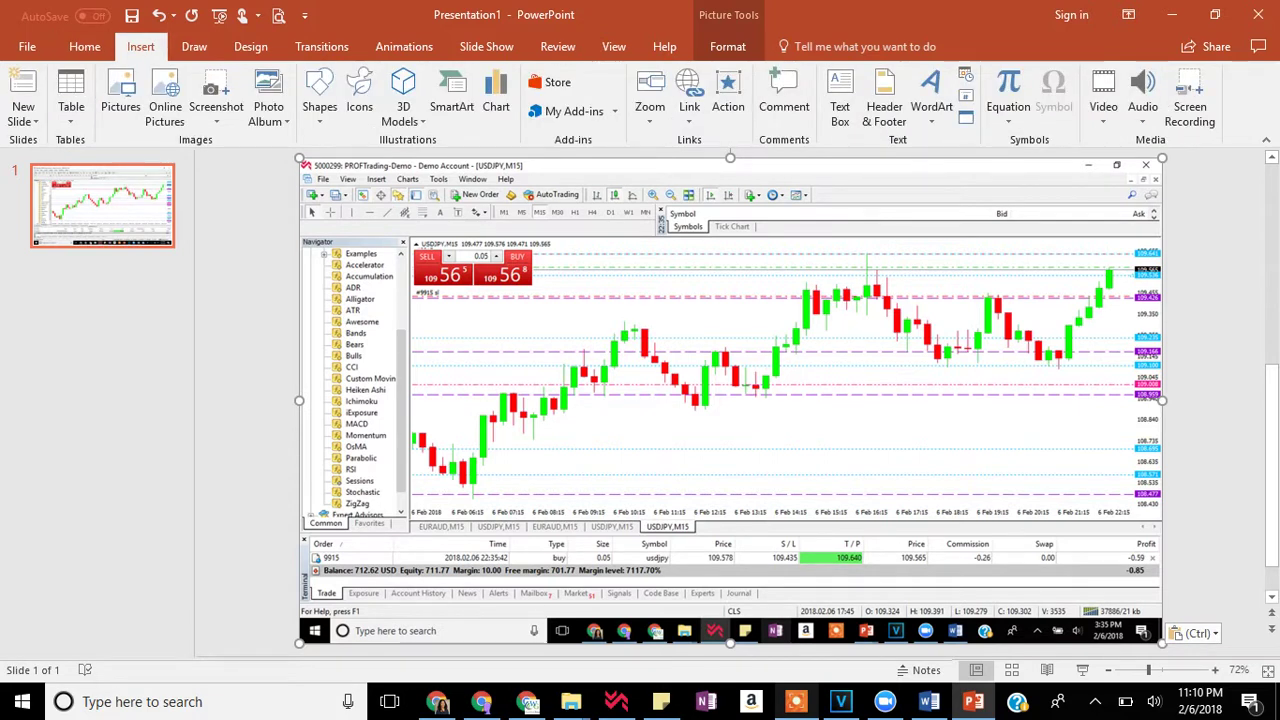
{"action": "left_click", "coordinate": [840, 106]}
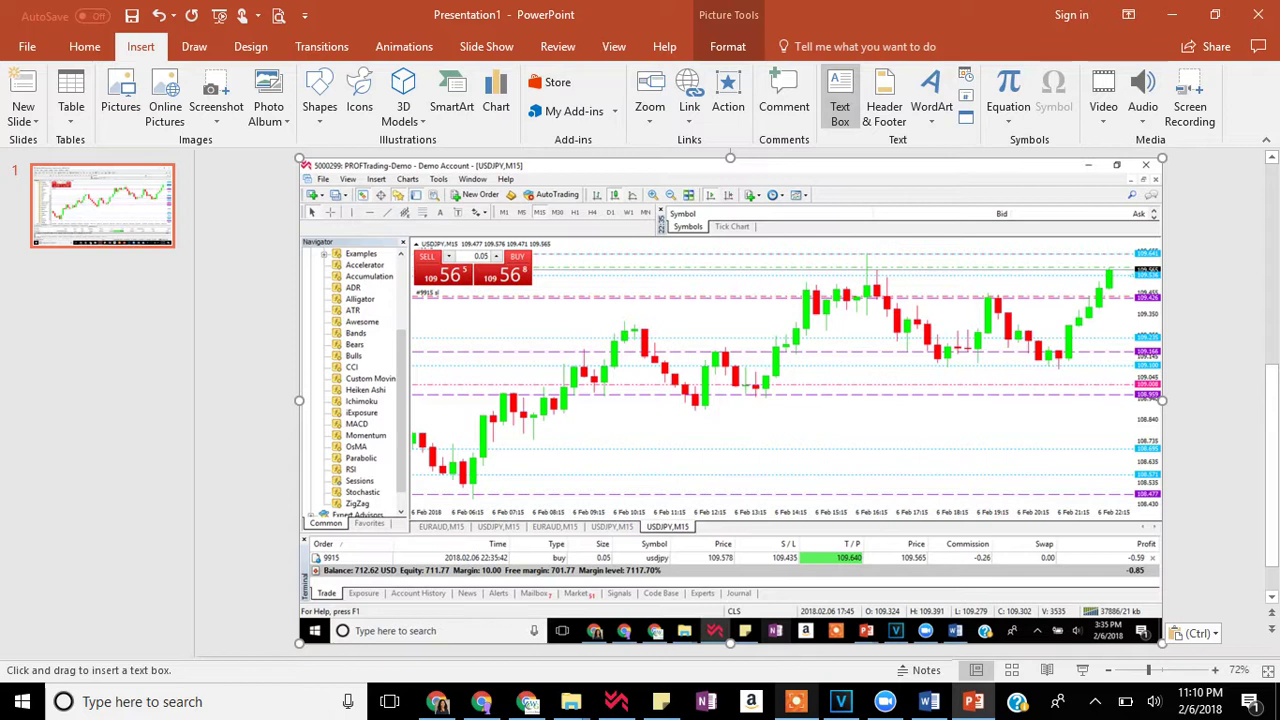
{"action": "left_click", "coordinate": [527, 305]}
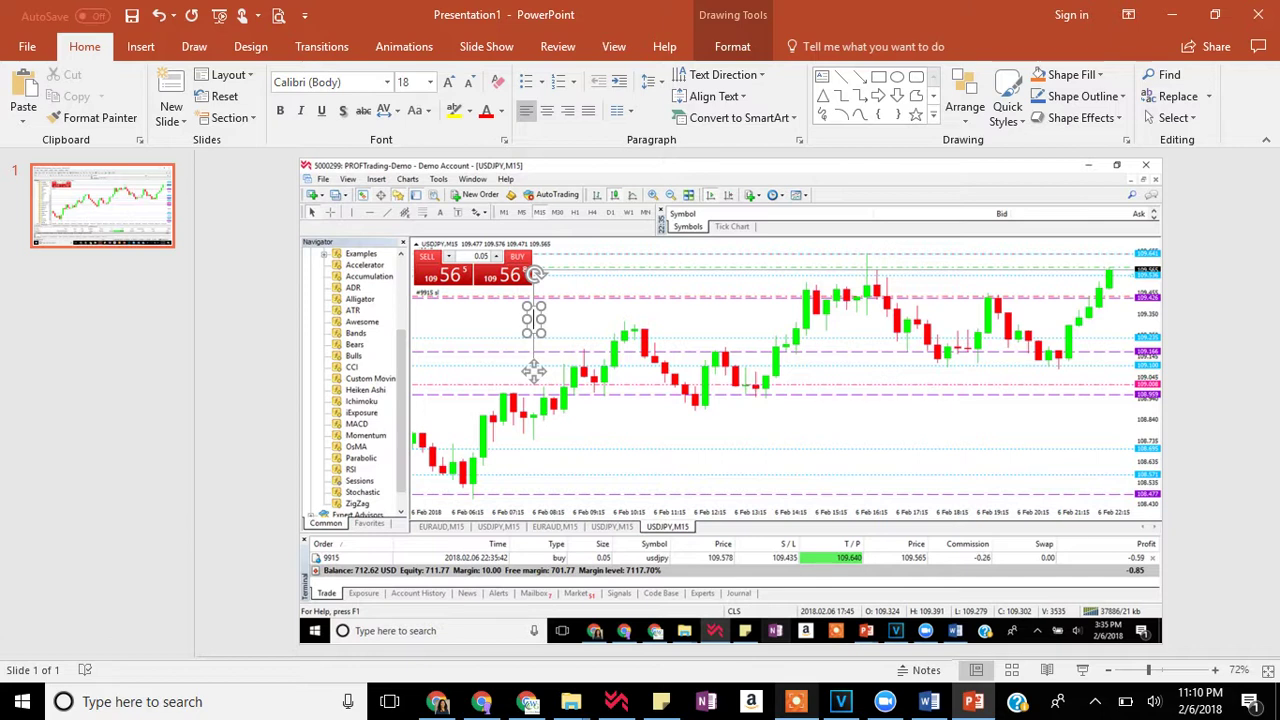
{"action": "type", "text": "Break"}
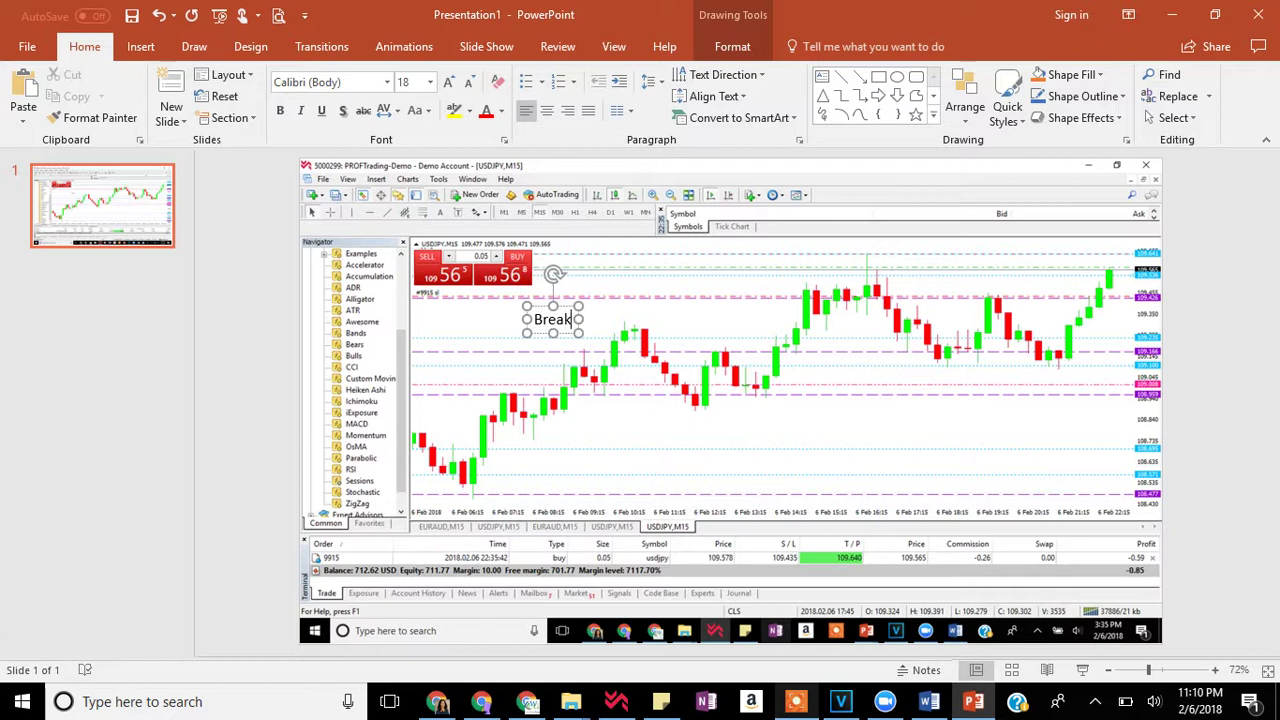
{"action": "type", "text": "through of Reis"}
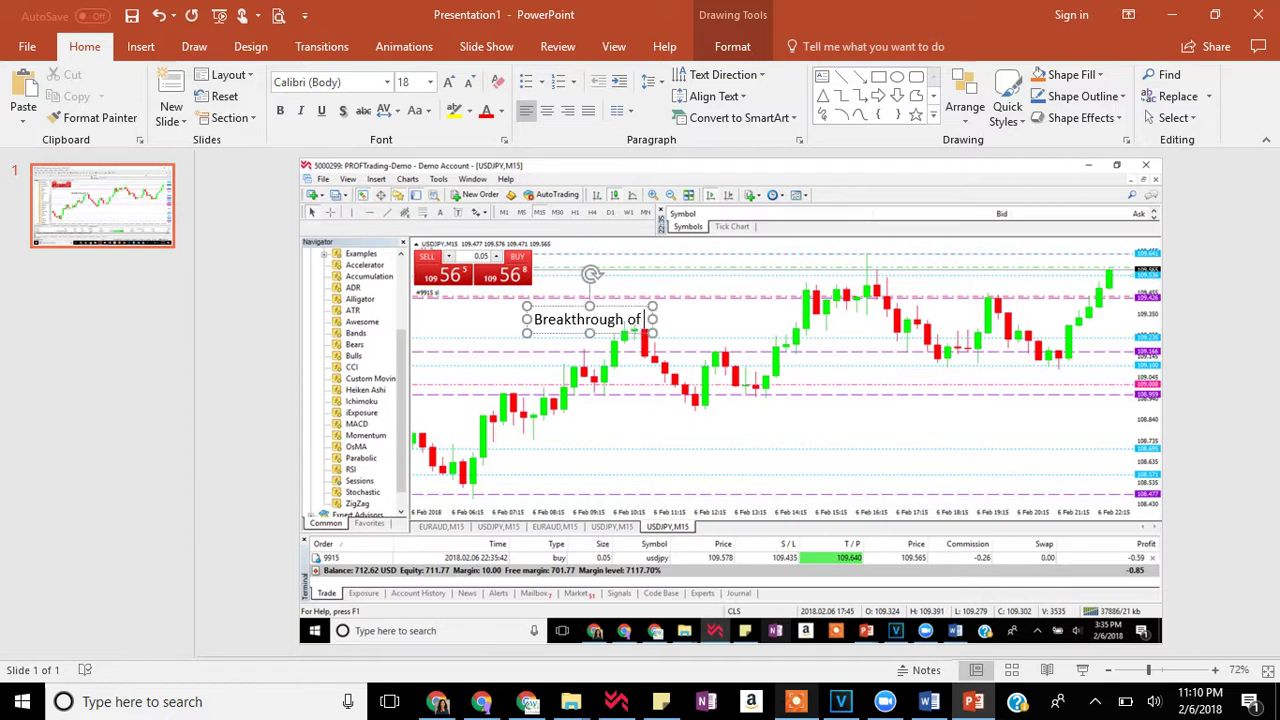
{"action": "key", "text": "BackSpace"}
{"action": "key", "text": "BackSpace"}
{"action": "type", "text": "sista"}
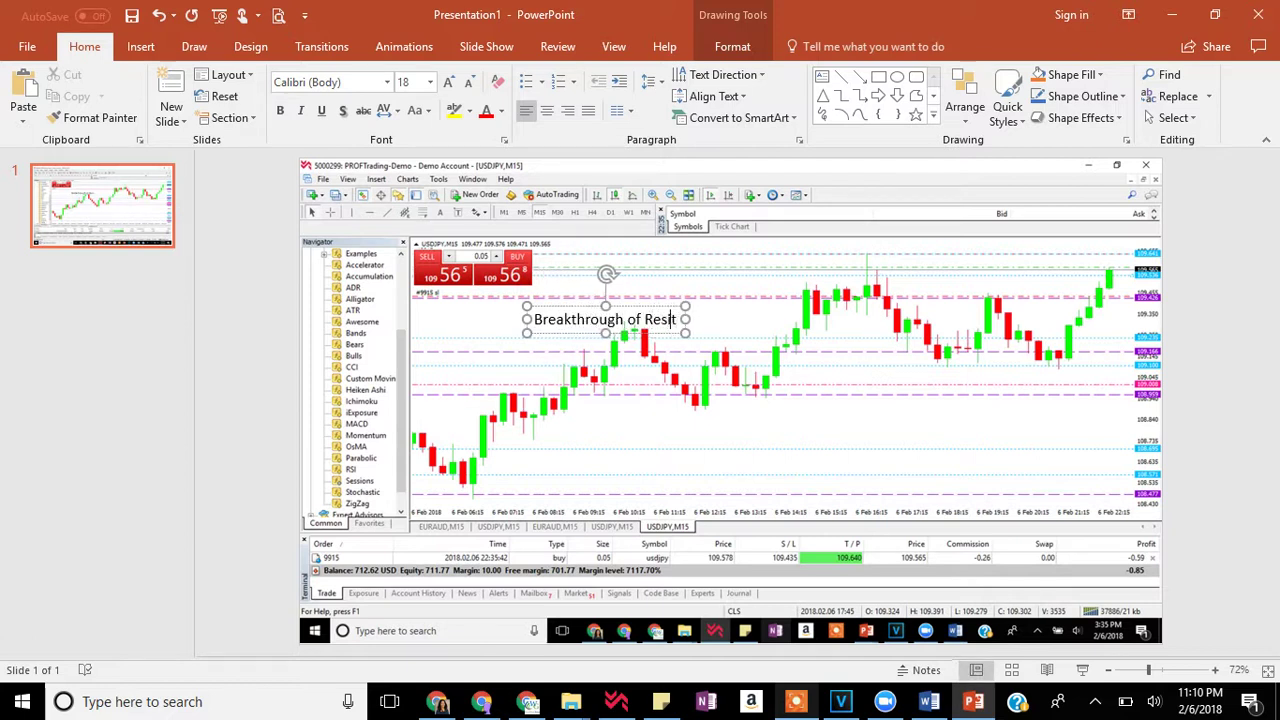
{"action": "key", "text": "BackSpace"}
{"action": "key", "text": "BackSpace"}
{"action": "key", "text": "BackSpace"}
{"action": "type", "text": "stance A"}
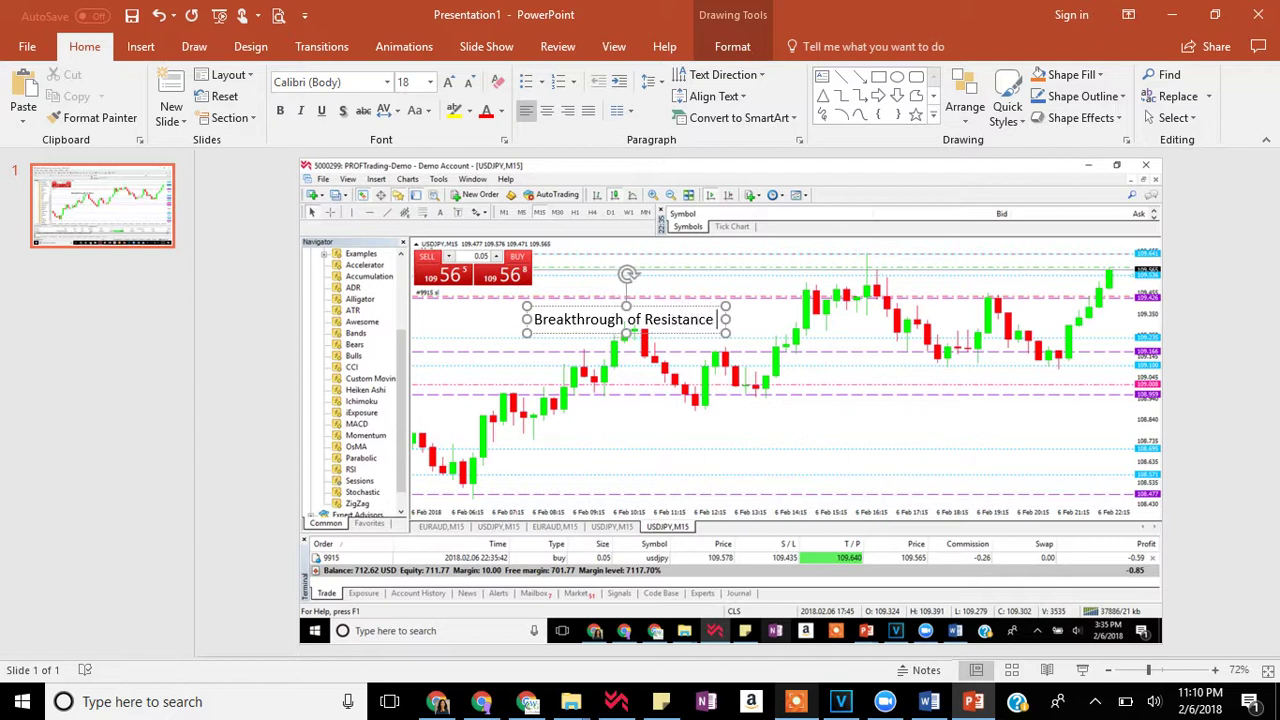
{"action": "key", "text": "BackSpace"}
{"action": "type", "text": "@"}
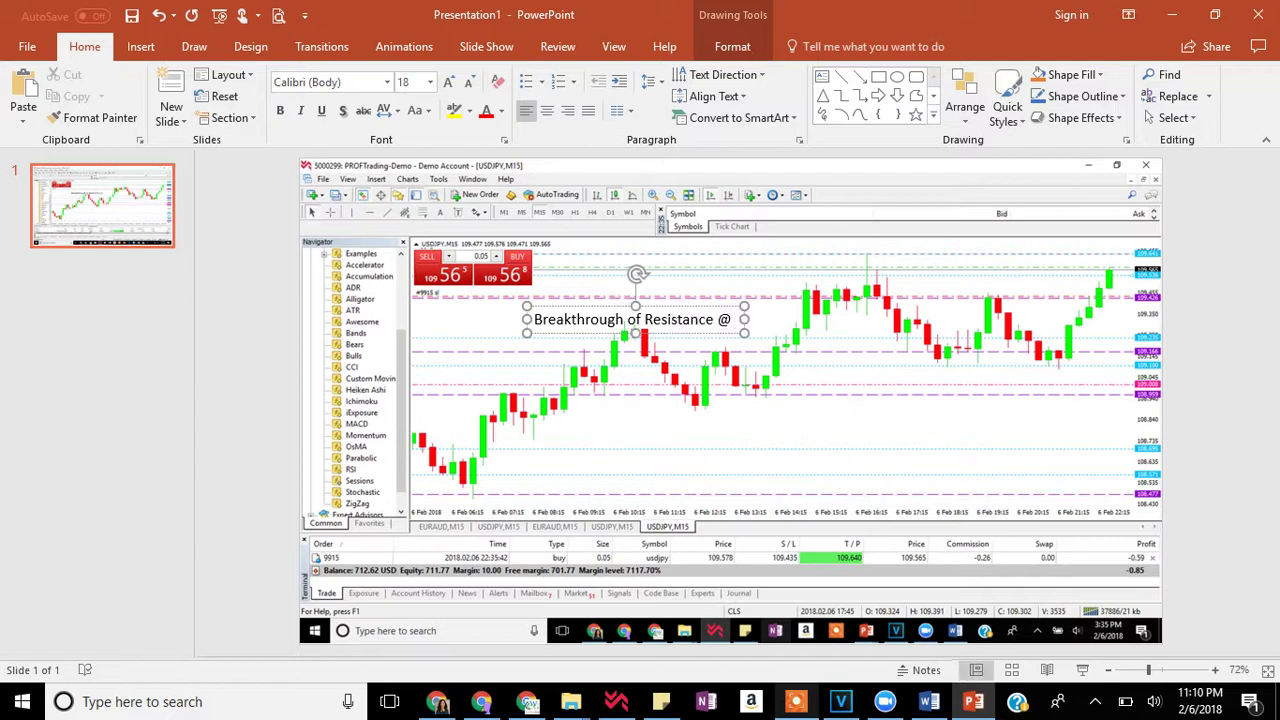
{"action": "type", "text": " 109"}
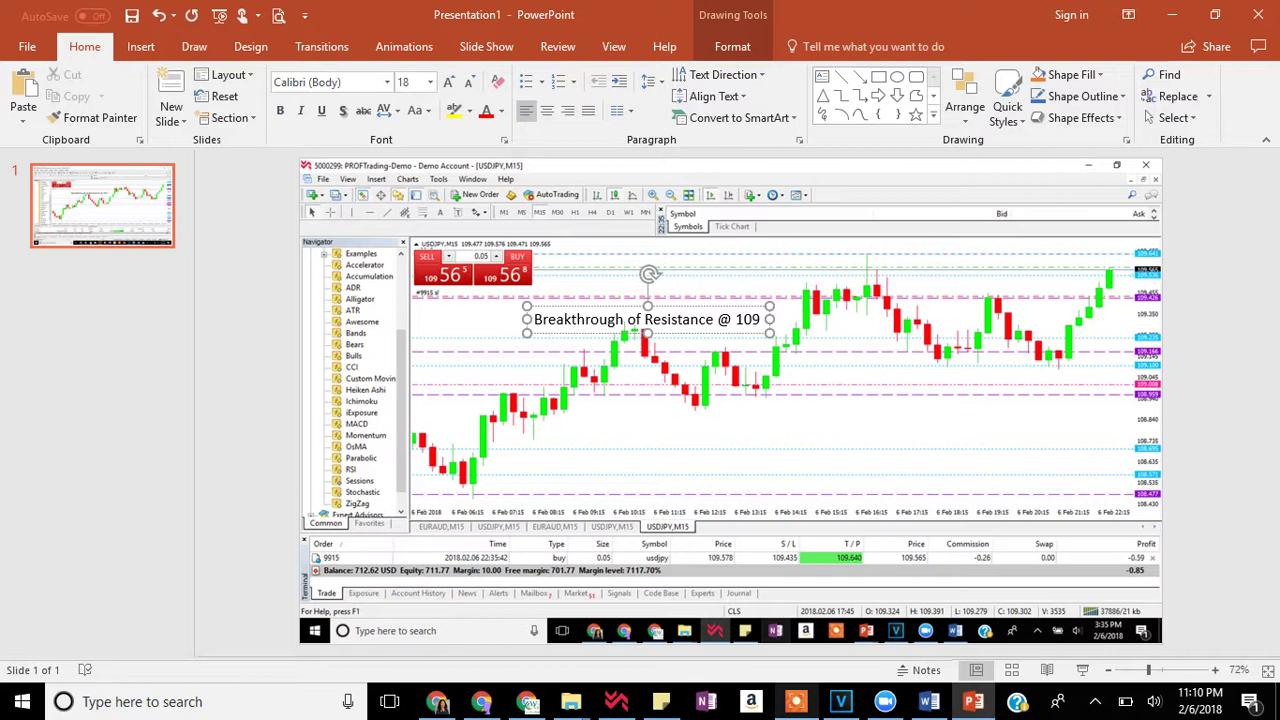
{"action": "type", "text": ".536"}
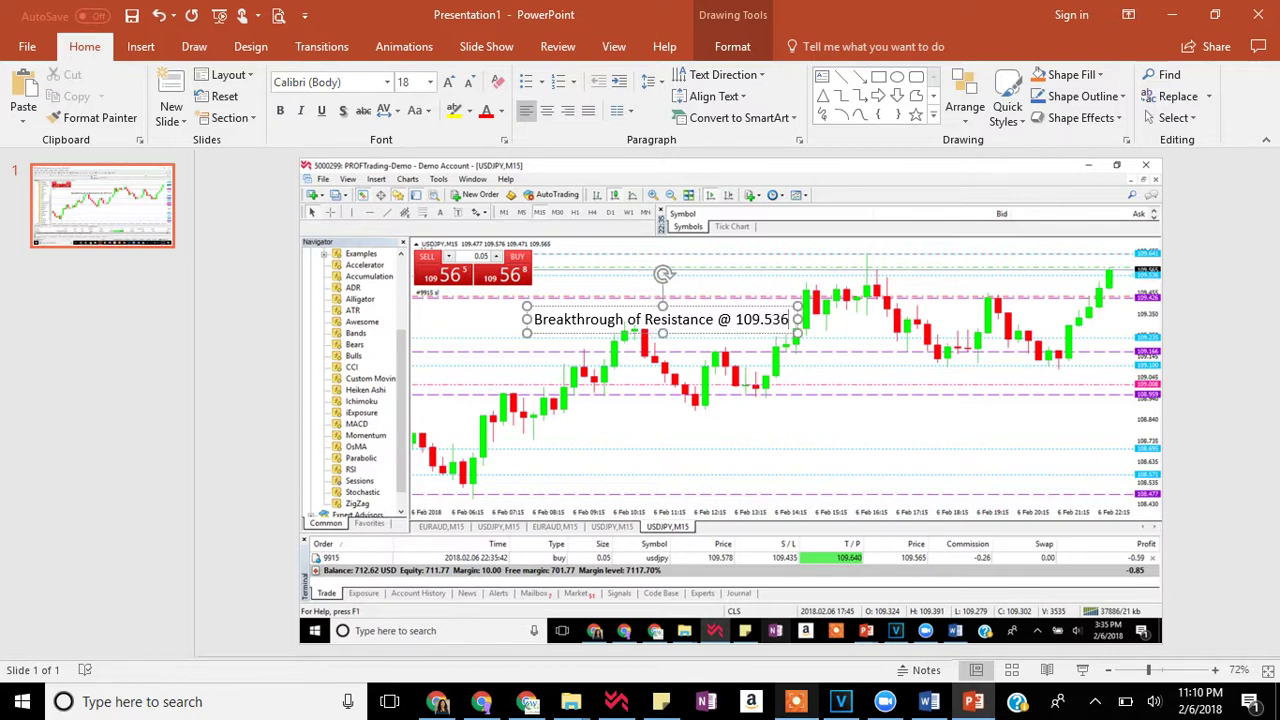
- Make the "Breakthrough of Resistance" label bold and move it slightly up and to the left on the chart
{"action": "key", "text": "ctrl+a"}
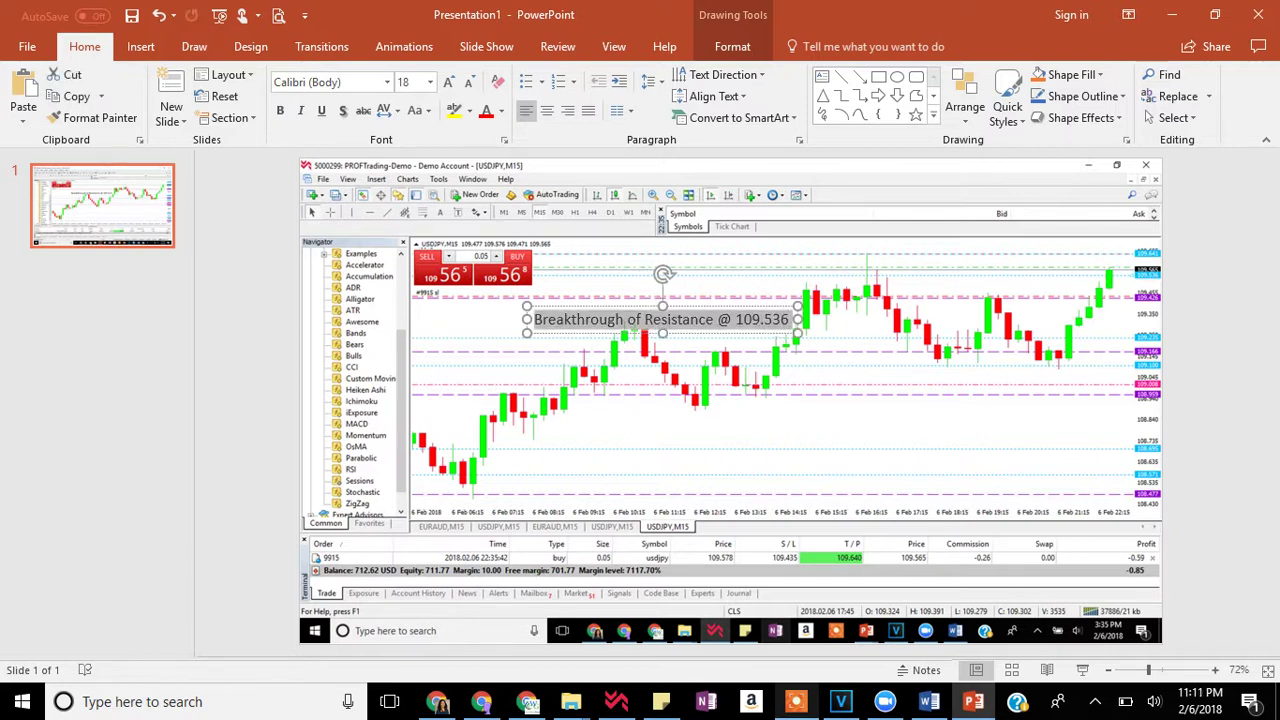
{"action": "left_click", "coordinate": [280, 110]}
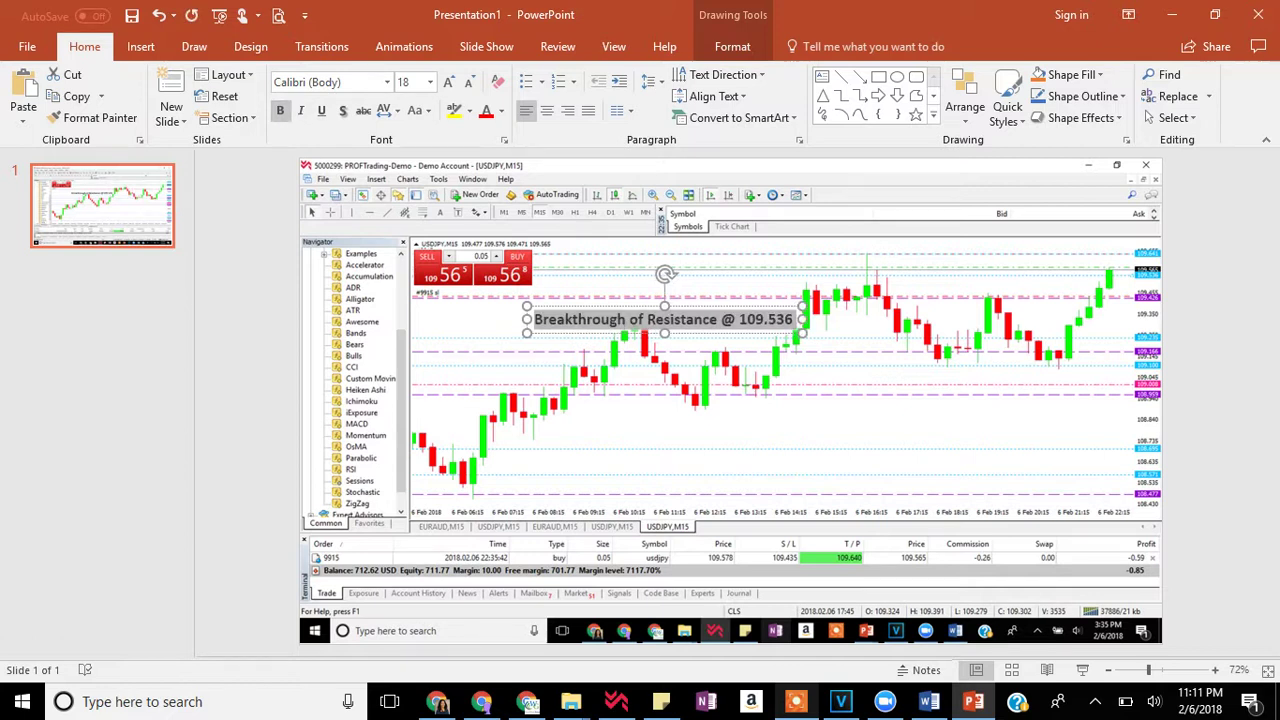
{"action": "left_click", "coordinate": [620, 313]}
{"action": "left_click_drag", "start_coordinate": [620, 306], "coordinate": [576, 300]}
{"action": "left_click", "coordinate": [660, 420]}
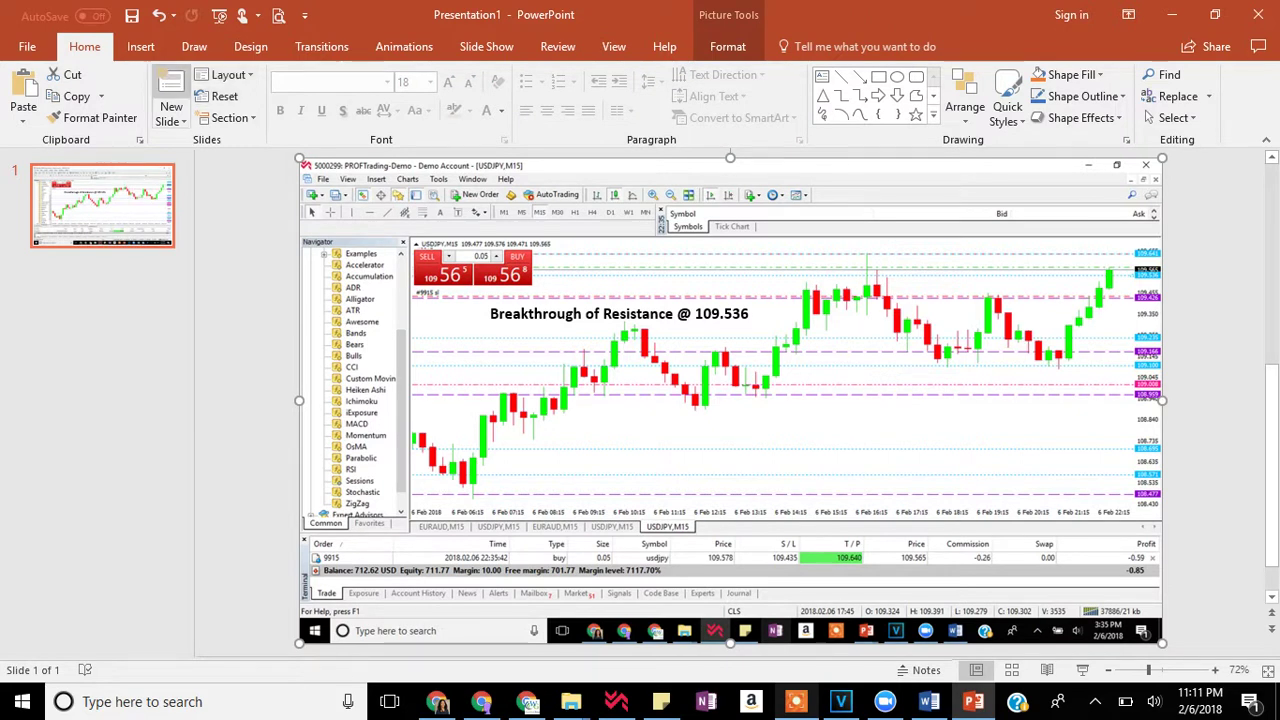
- Add a second text box reading "Buy @ 109.578, SL @ 109.435, TP @ 109.641" in the empty area below the candles
{"action": "left_click", "coordinate": [140, 46]}
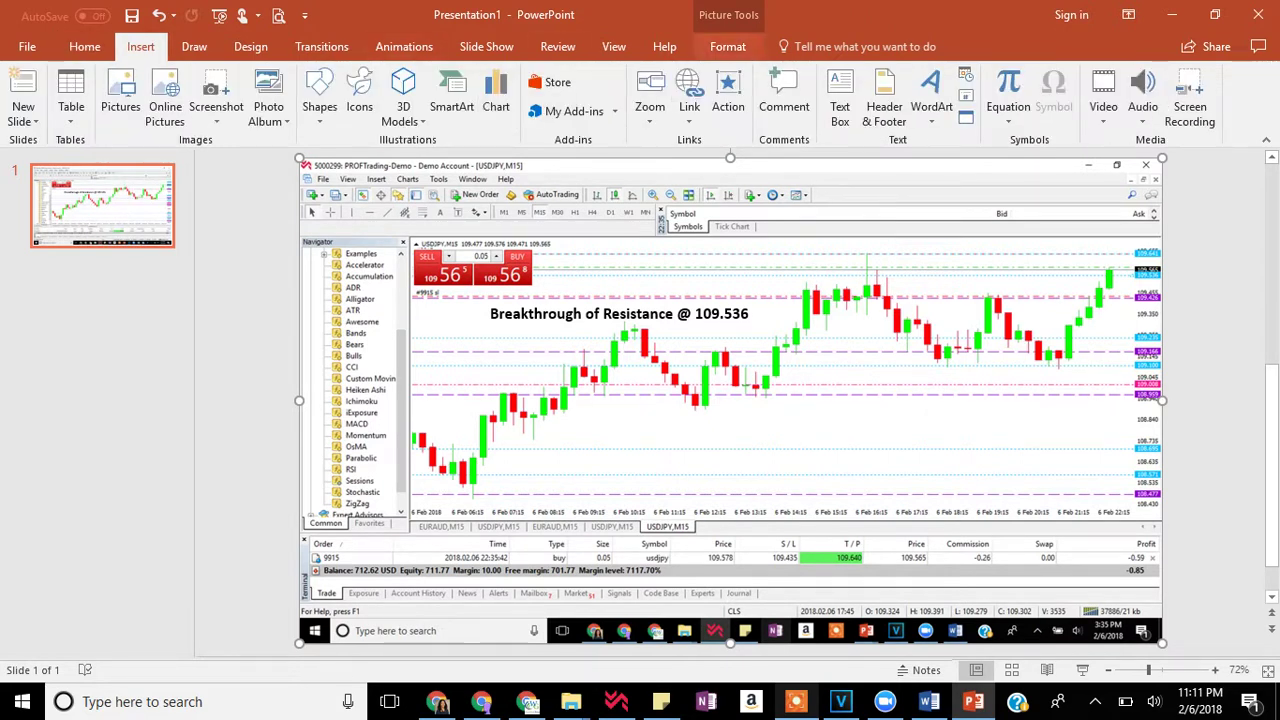
{"action": "left_click", "coordinate": [840, 100]}
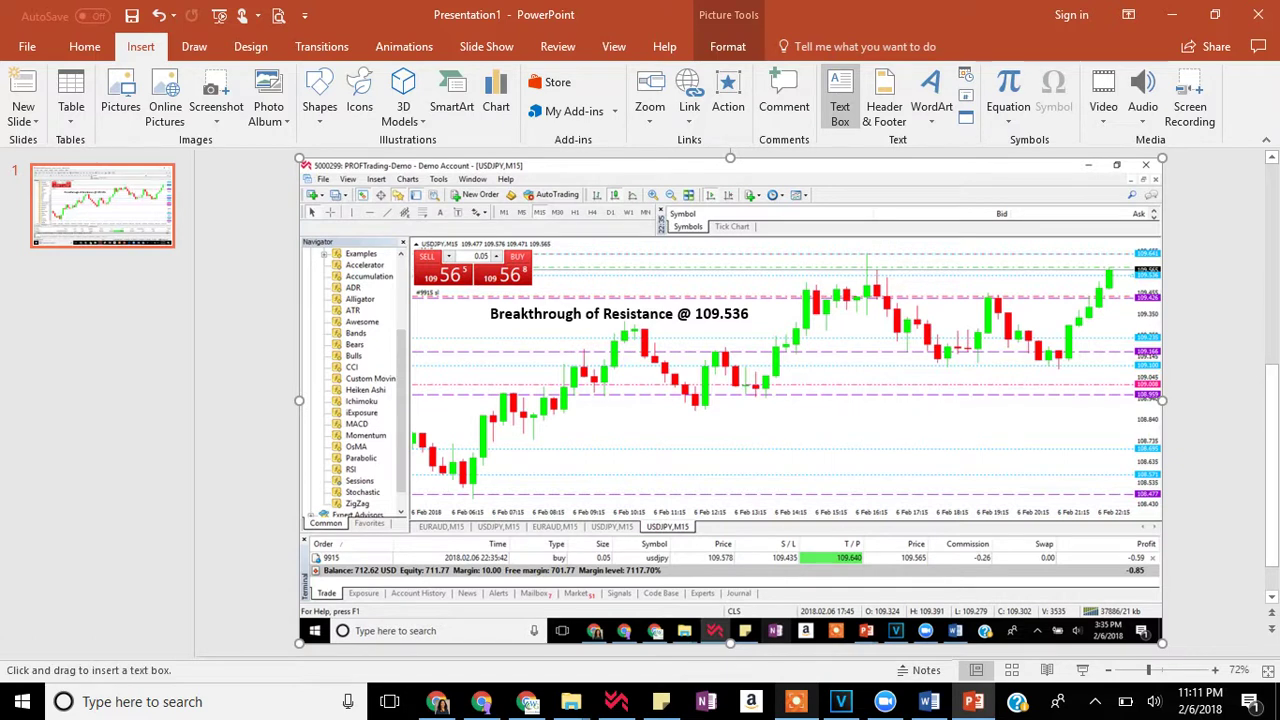
{"action": "left_click", "coordinate": [733, 410]}
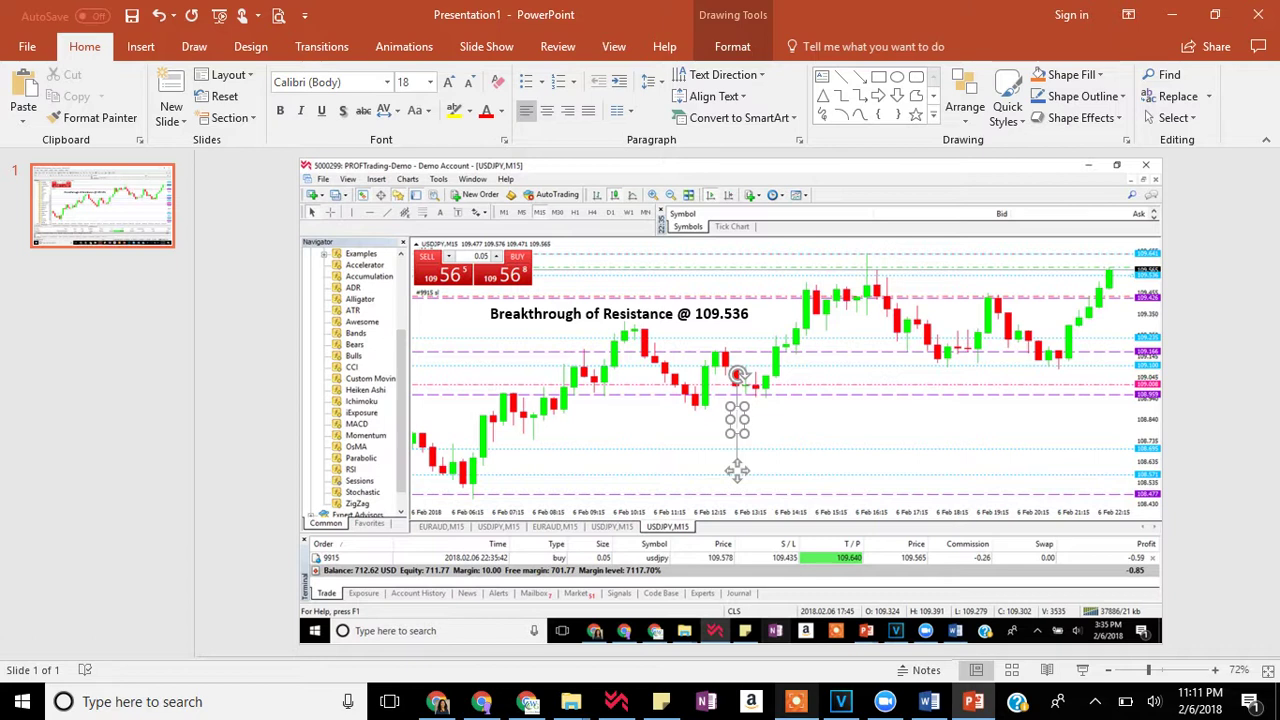
{"action": "type", "text": "Buy"}
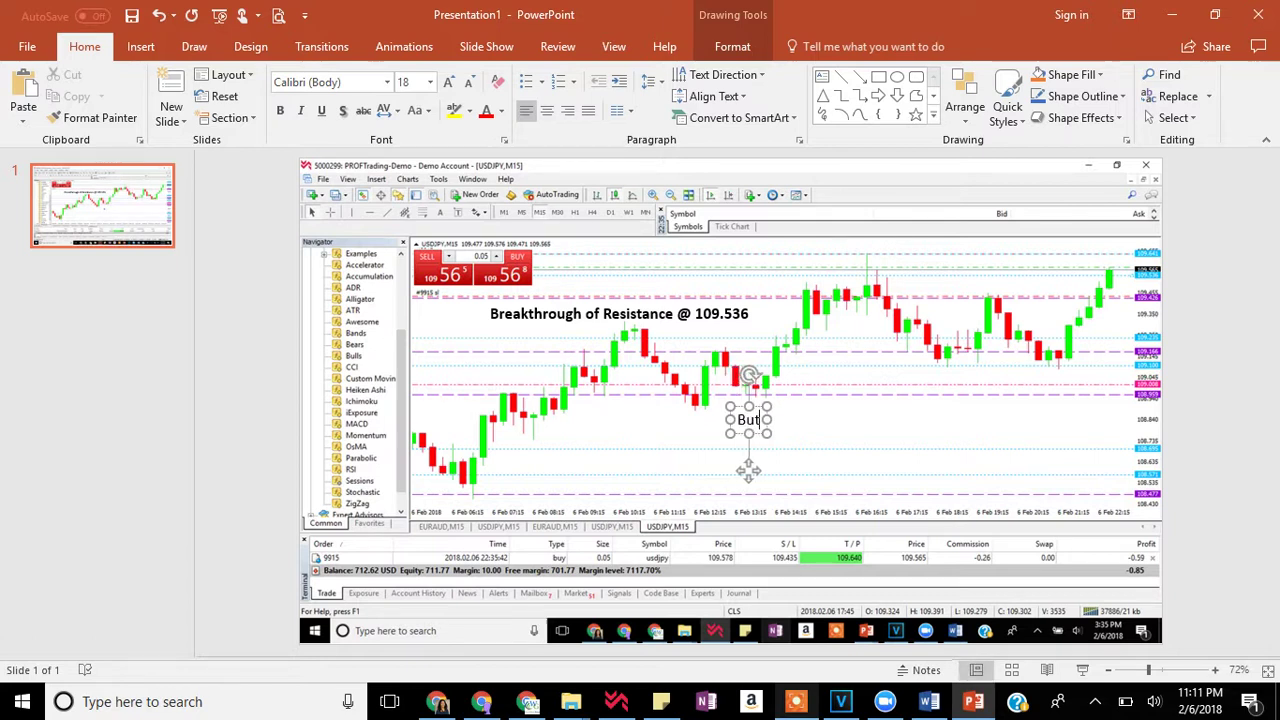
{"action": "type", "text": " @"}
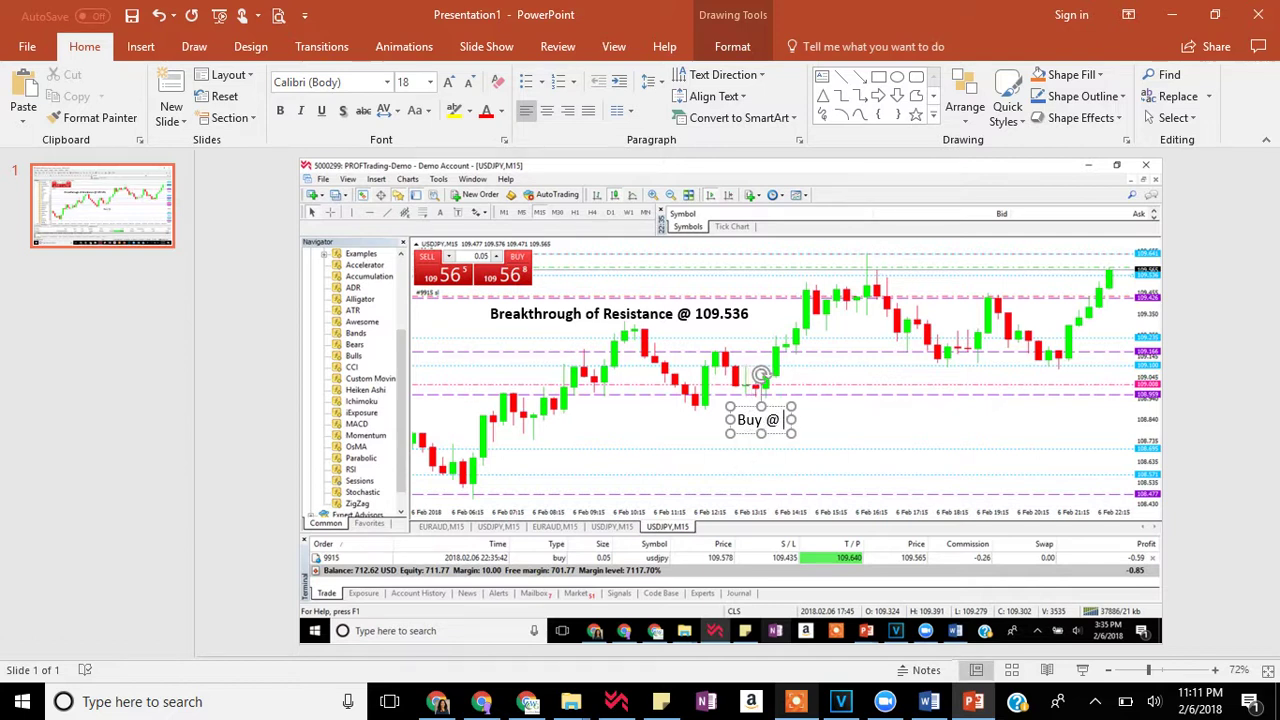
{"action": "type", "text": " 109.578"}
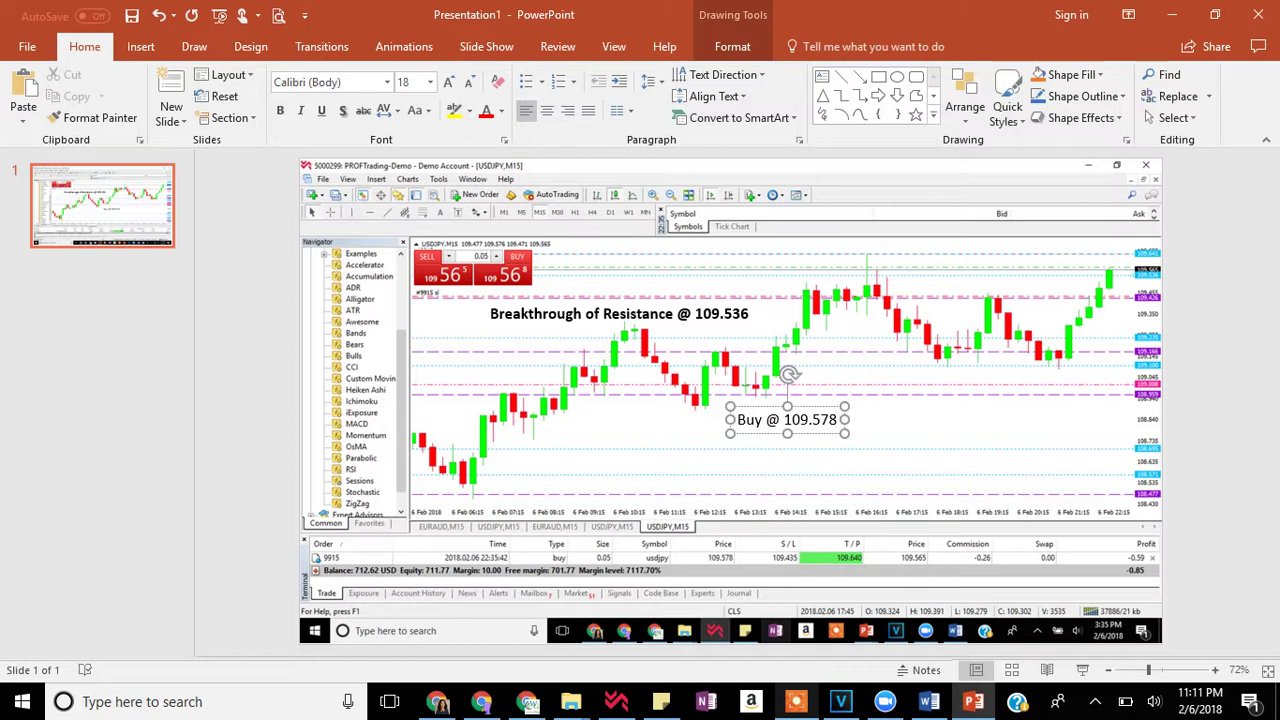
{"action": "type", "text": ","}
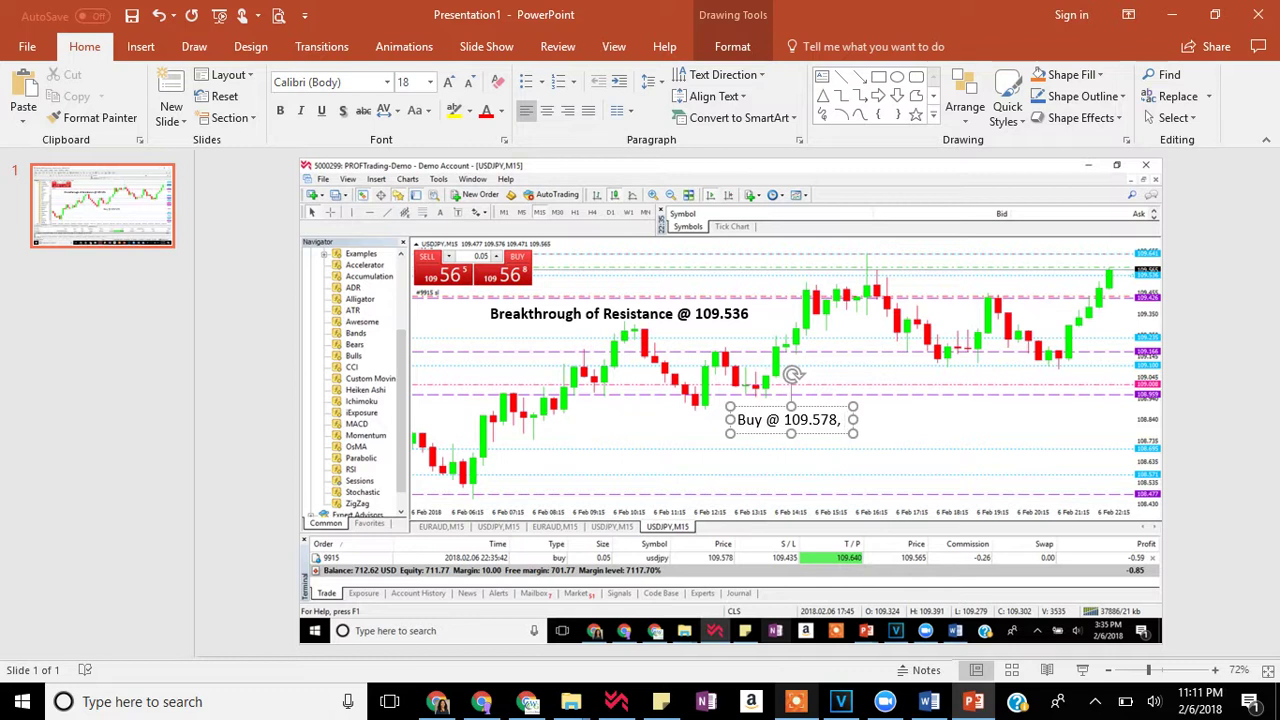
{"action": "type", "text": "SL"}
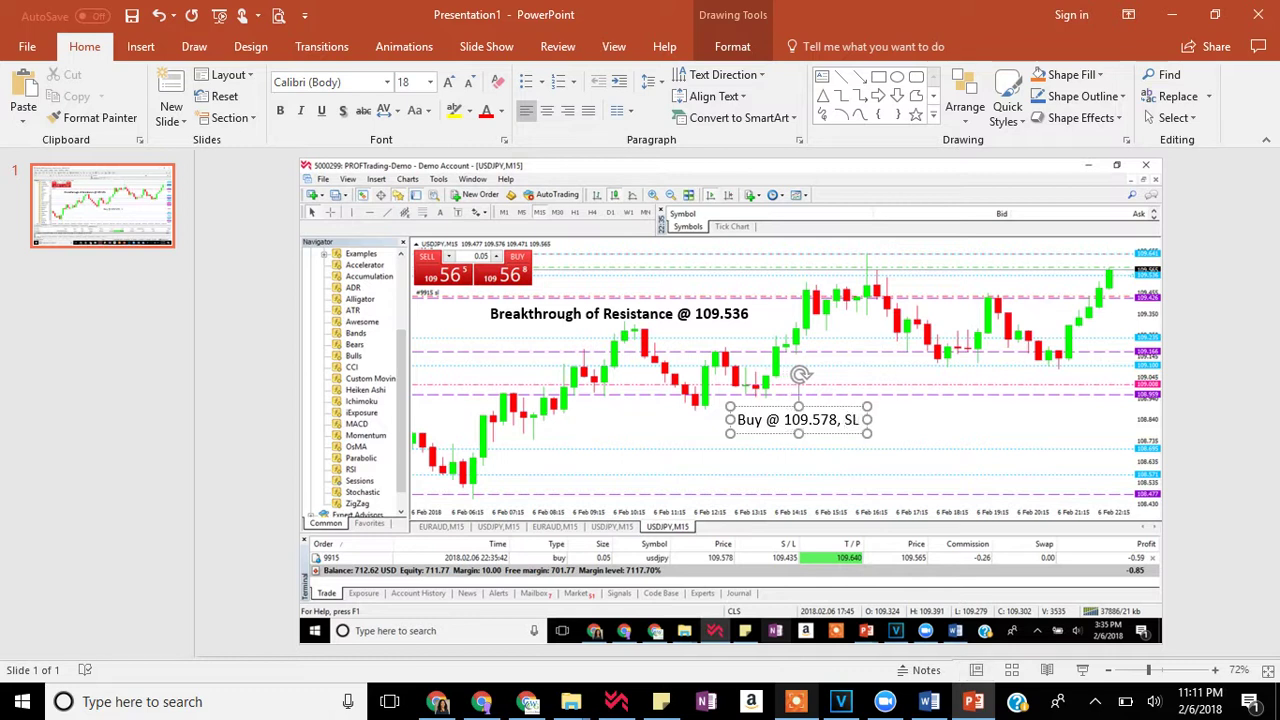
{"action": "type", "text": " @ 109.435, @"}
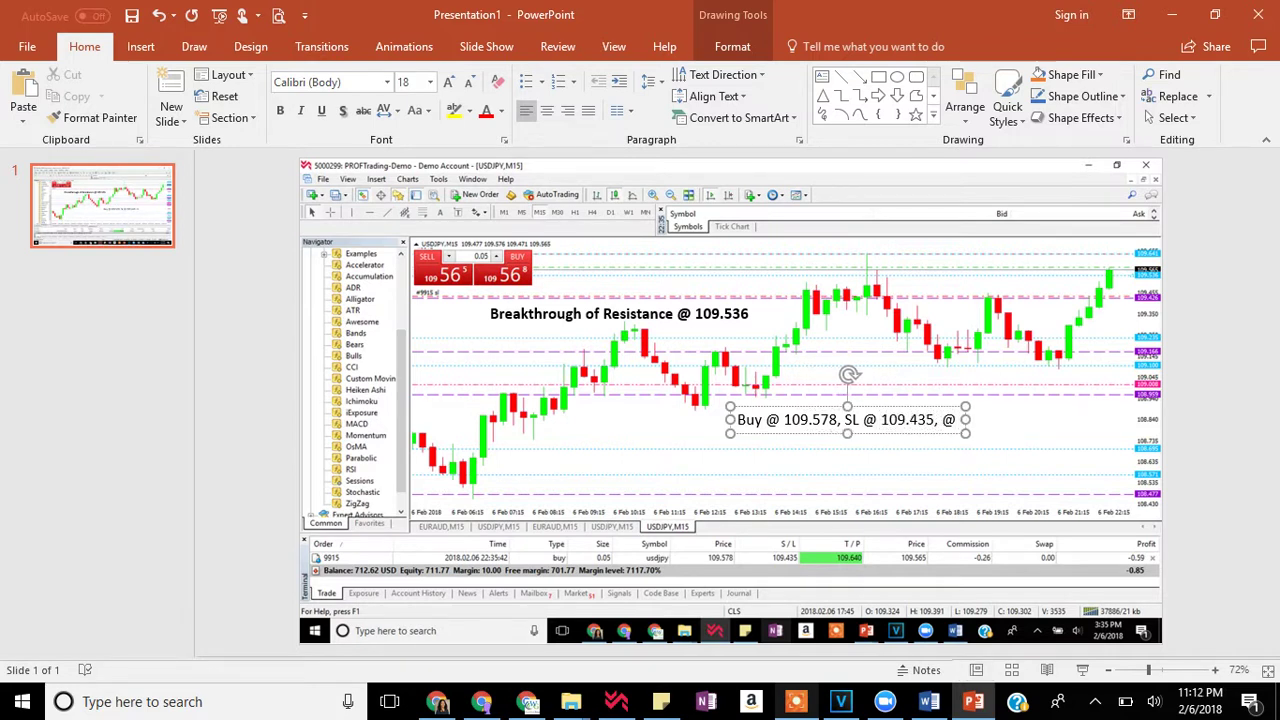
{"action": "key", "text": "BackSpace"}
{"action": "type", "text": "TP @ "}
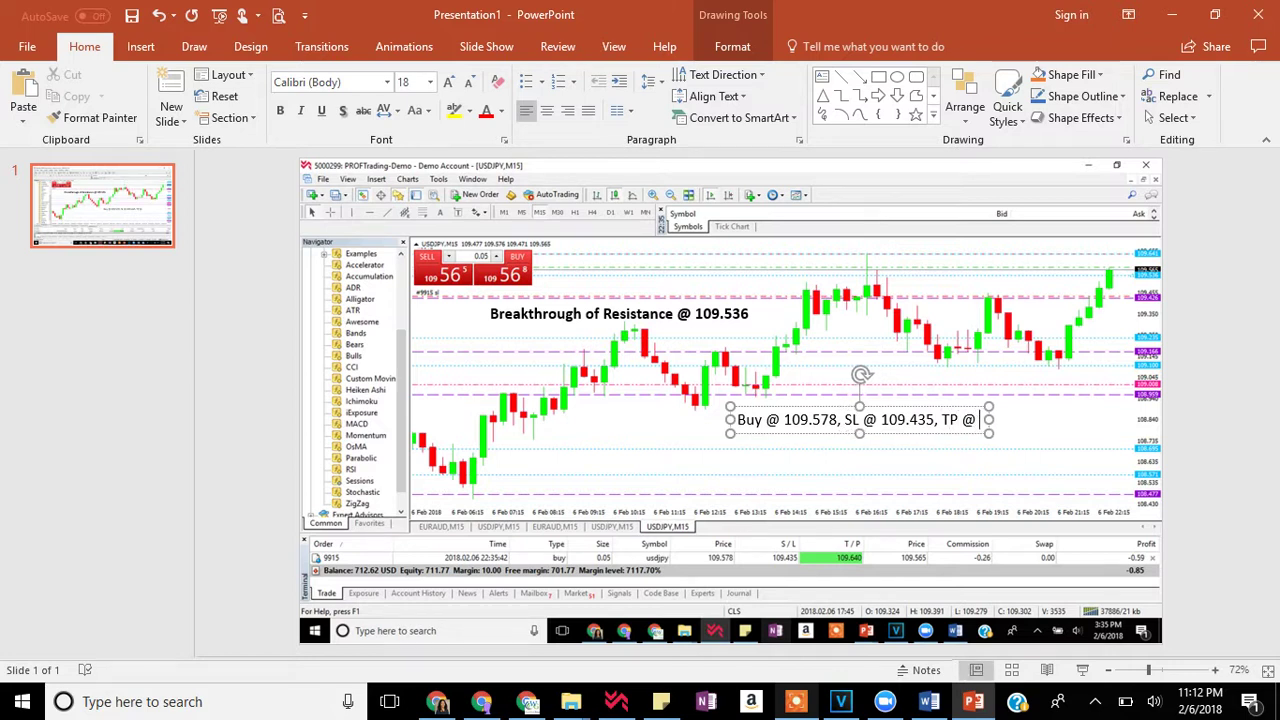
{"action": "type", "text": "109.641"}
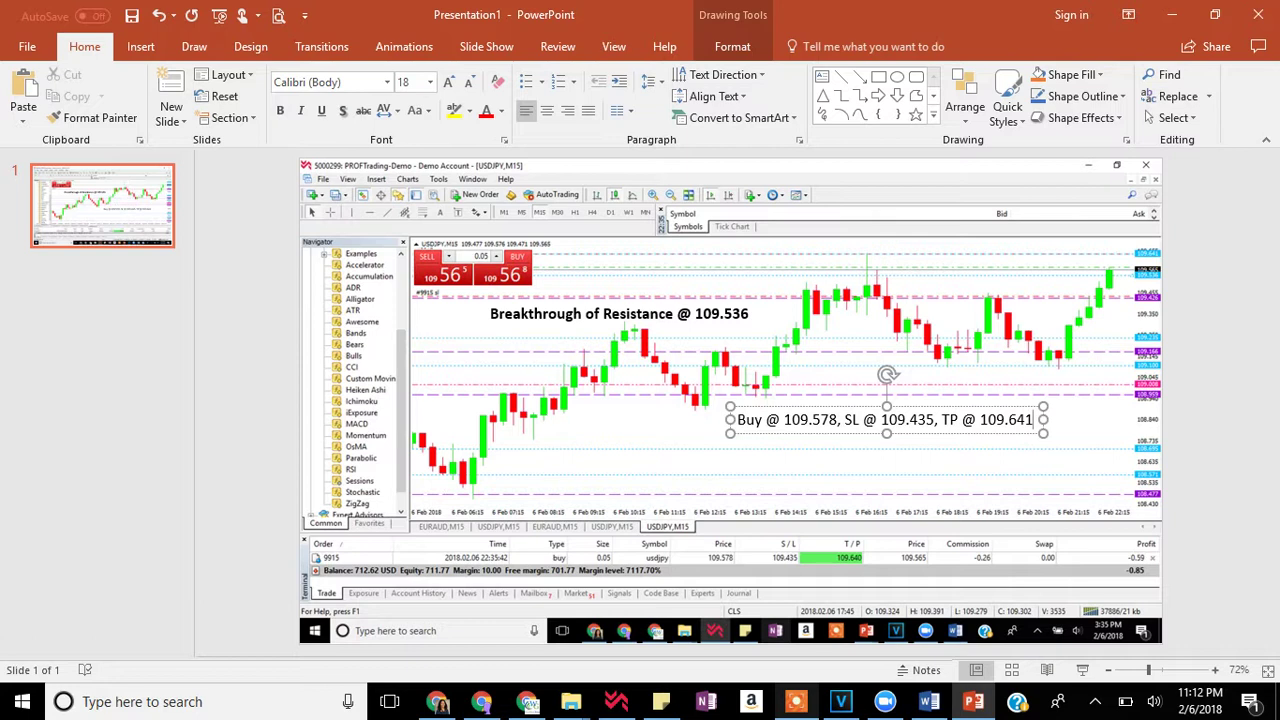
{"action": "left_click", "coordinate": [800, 472]}
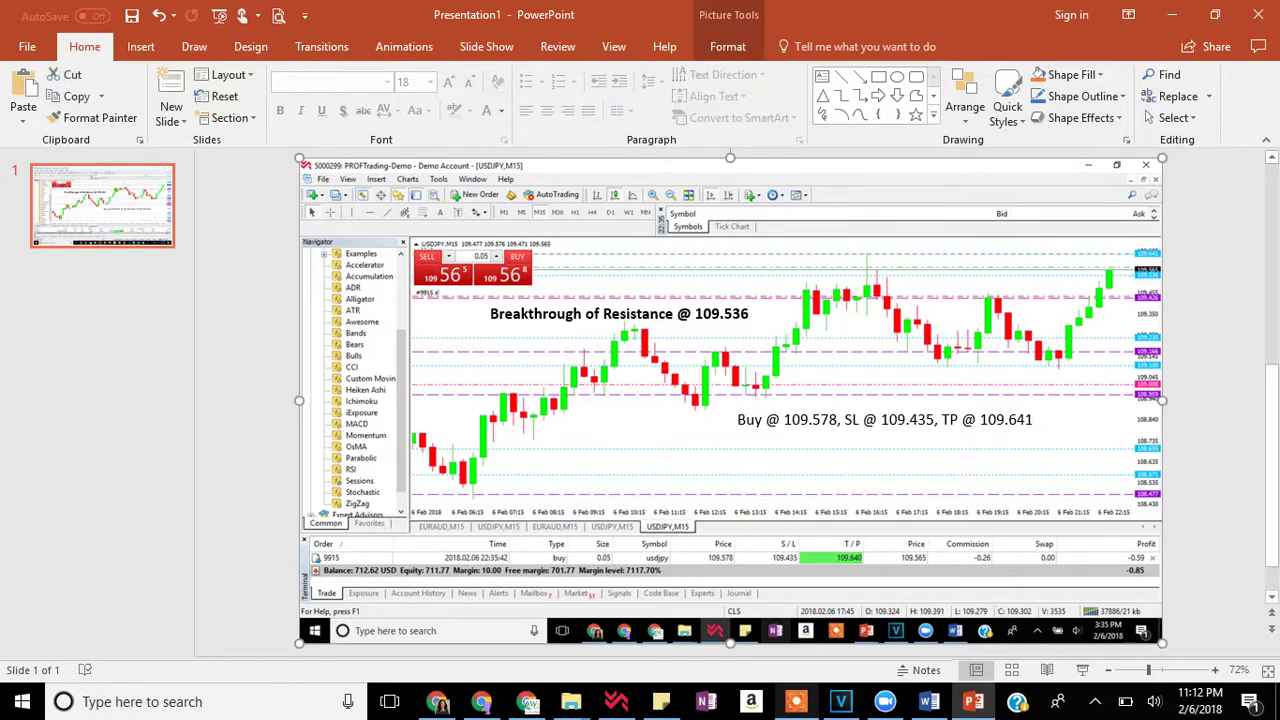
- Group the chart picture with the "Breakthrough of Resistance" and "Buy @ 109.578" text boxes into one object
{"action": "left_click", "coordinate": [677, 314]}
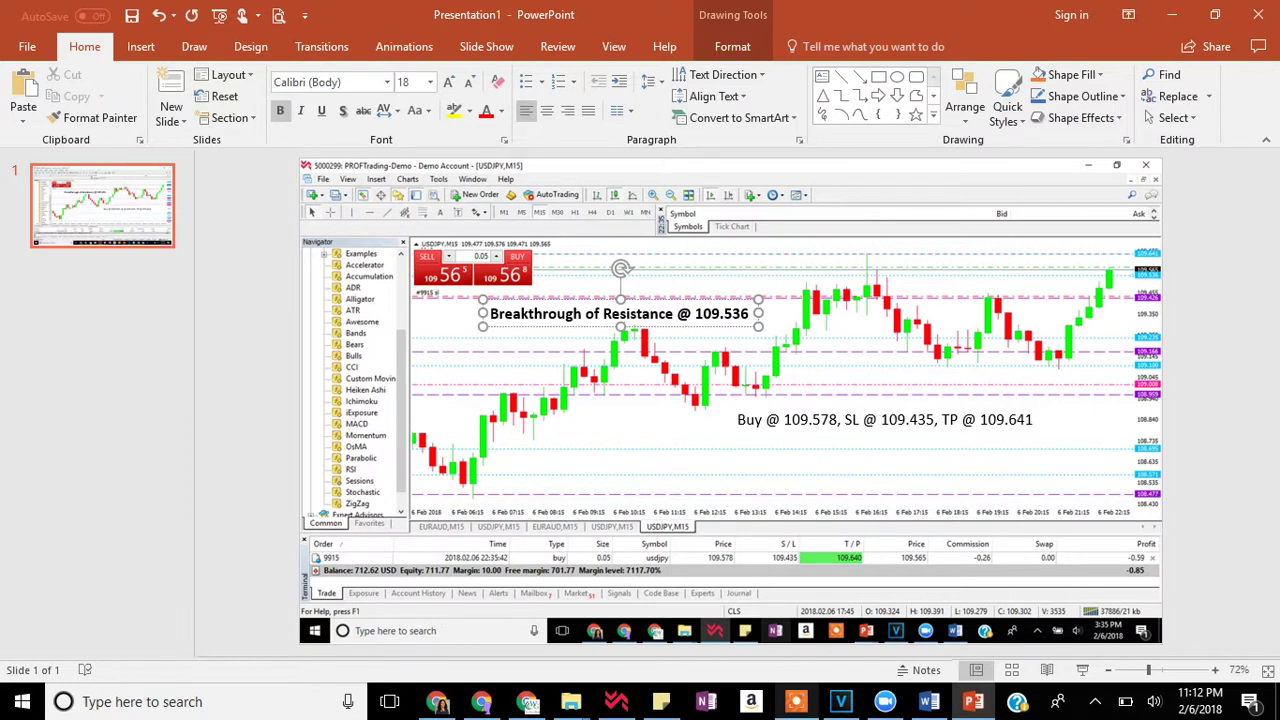
{"action": "left_click", "coordinate": [887, 420], "text": "shift"}
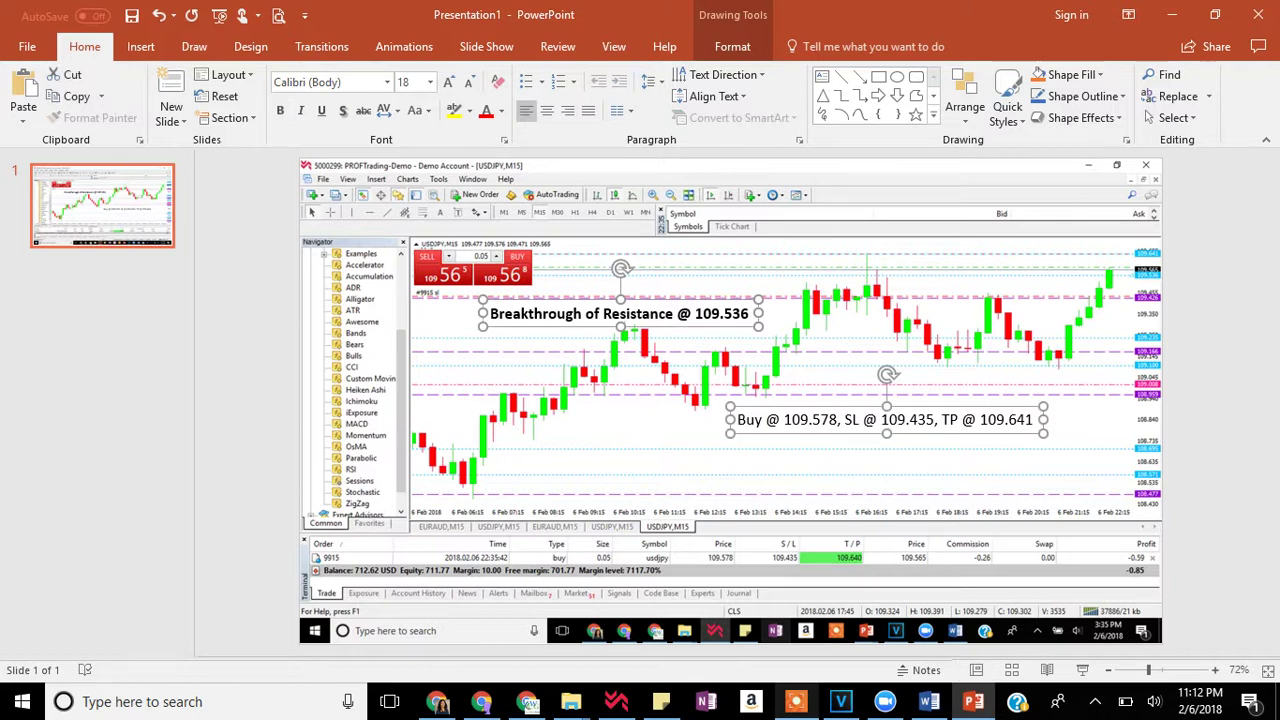
{"action": "key", "text": "ctrl+a"}
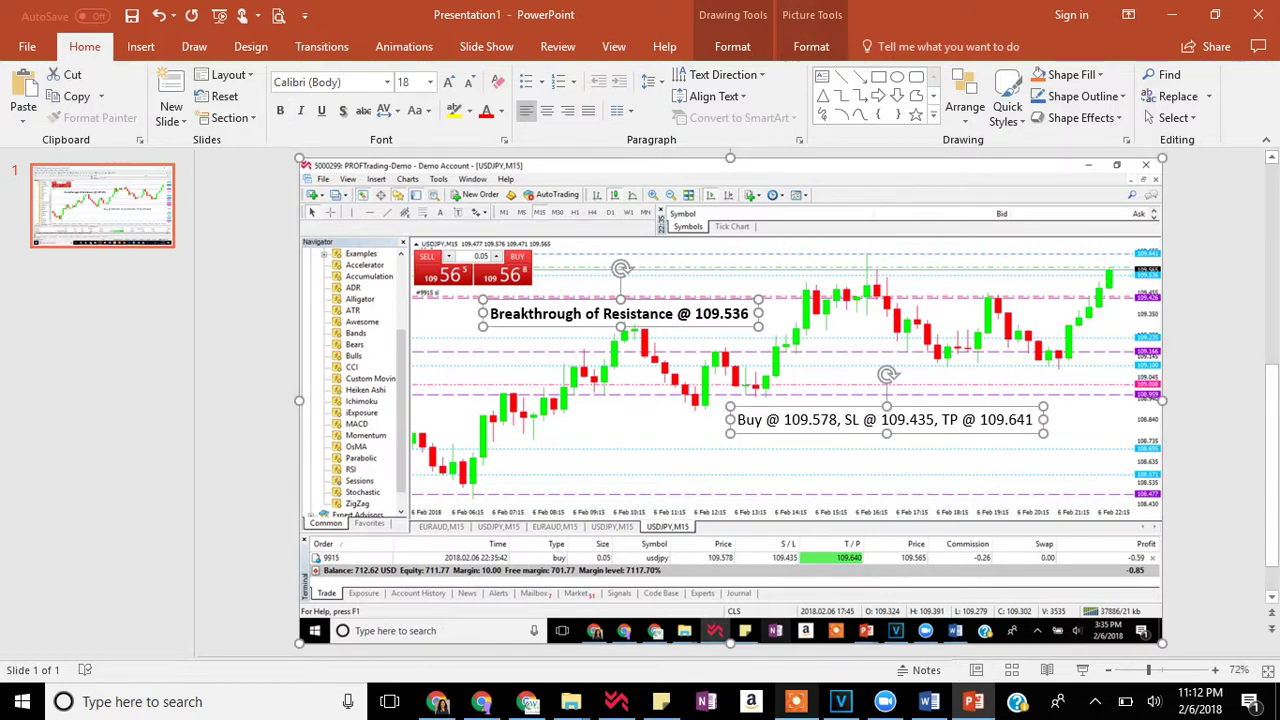
{"action": "right_click", "coordinate": [795, 314]}
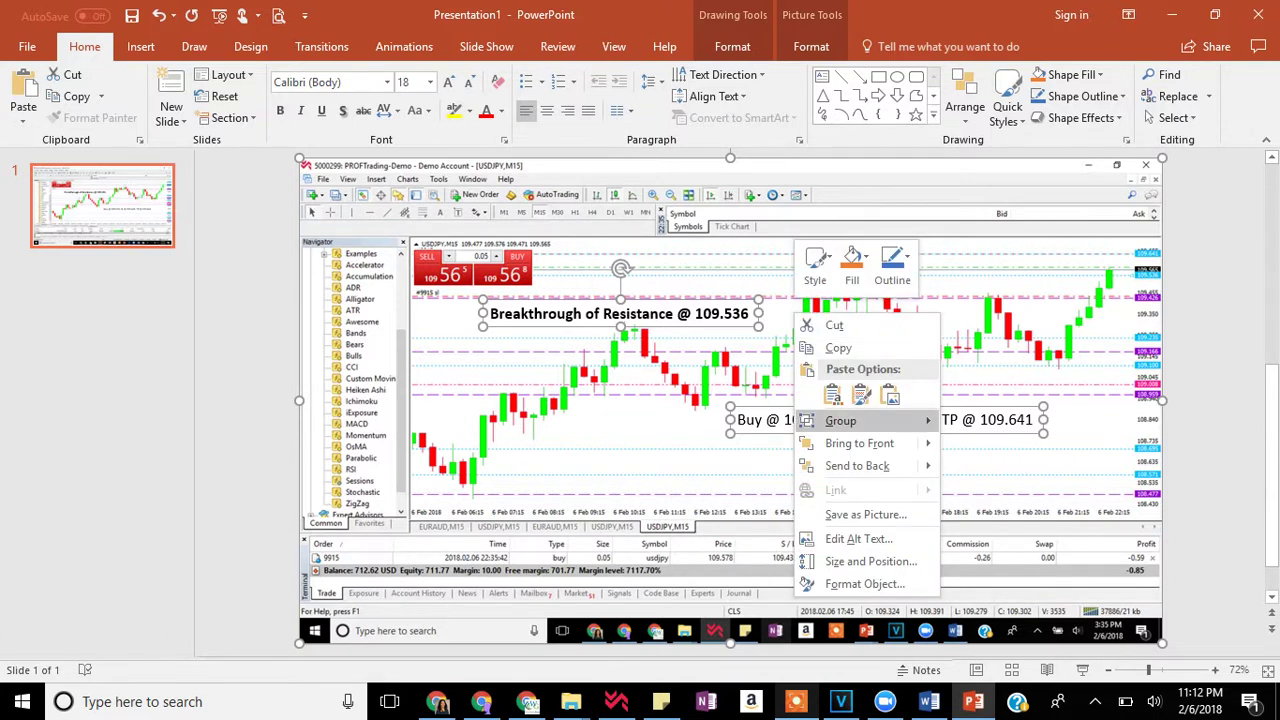
{"action": "mouse_move", "coordinate": [845, 421]}
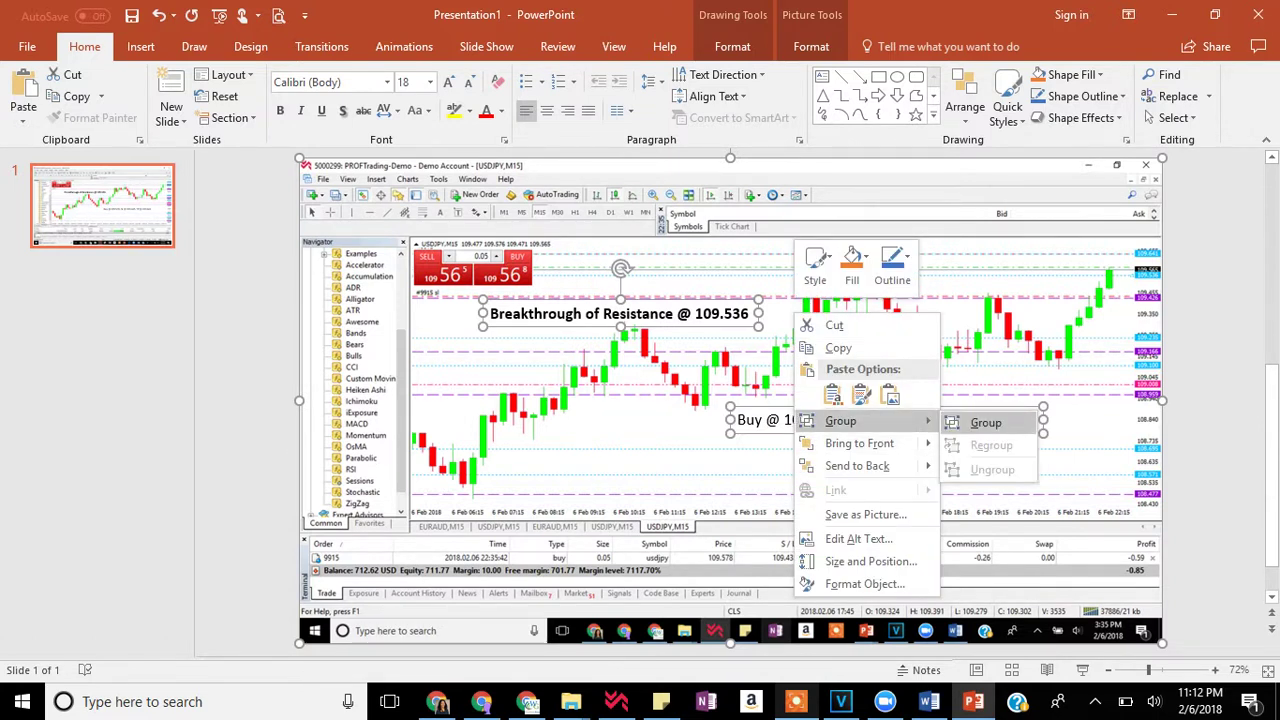
{"action": "left_click", "coordinate": [985, 422]}
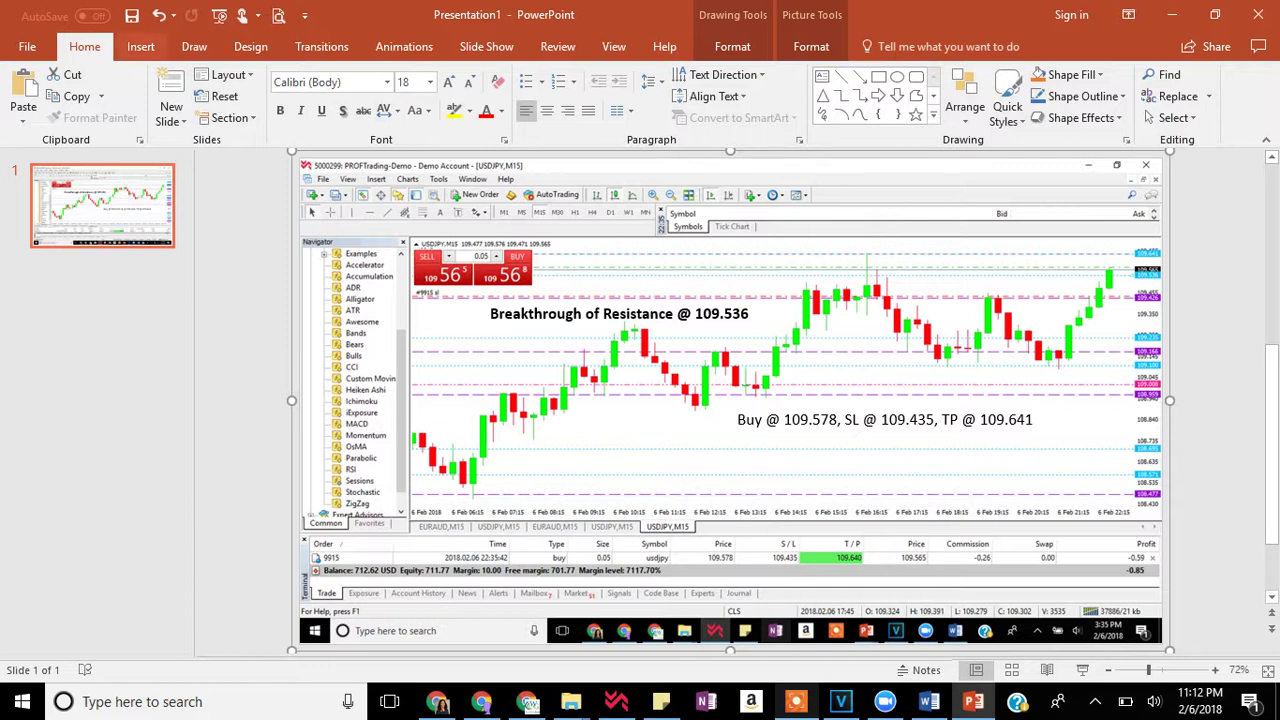
- Draw a block arrow about 0.33" high and 0.28" wide, rotated to point up, directly beneath the chart's last green candle
{"action": "left_click", "coordinate": [140, 46]}
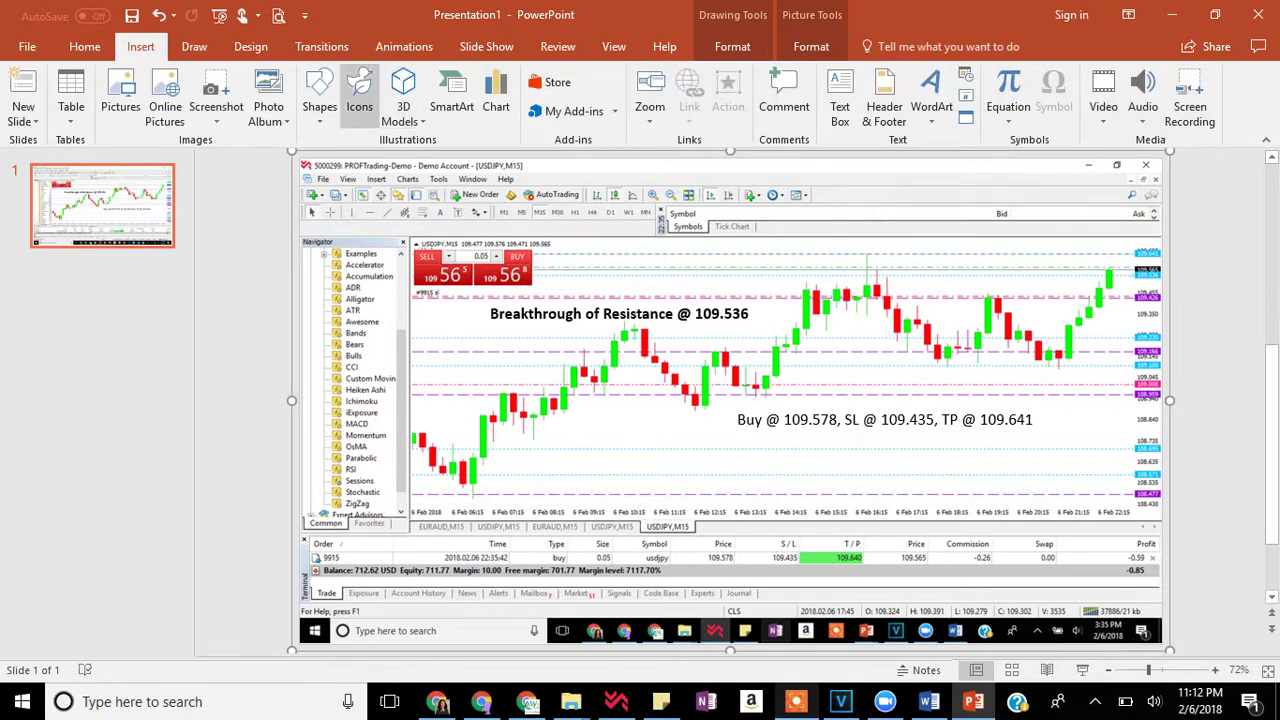
{"action": "left_click", "coordinate": [319, 95]}
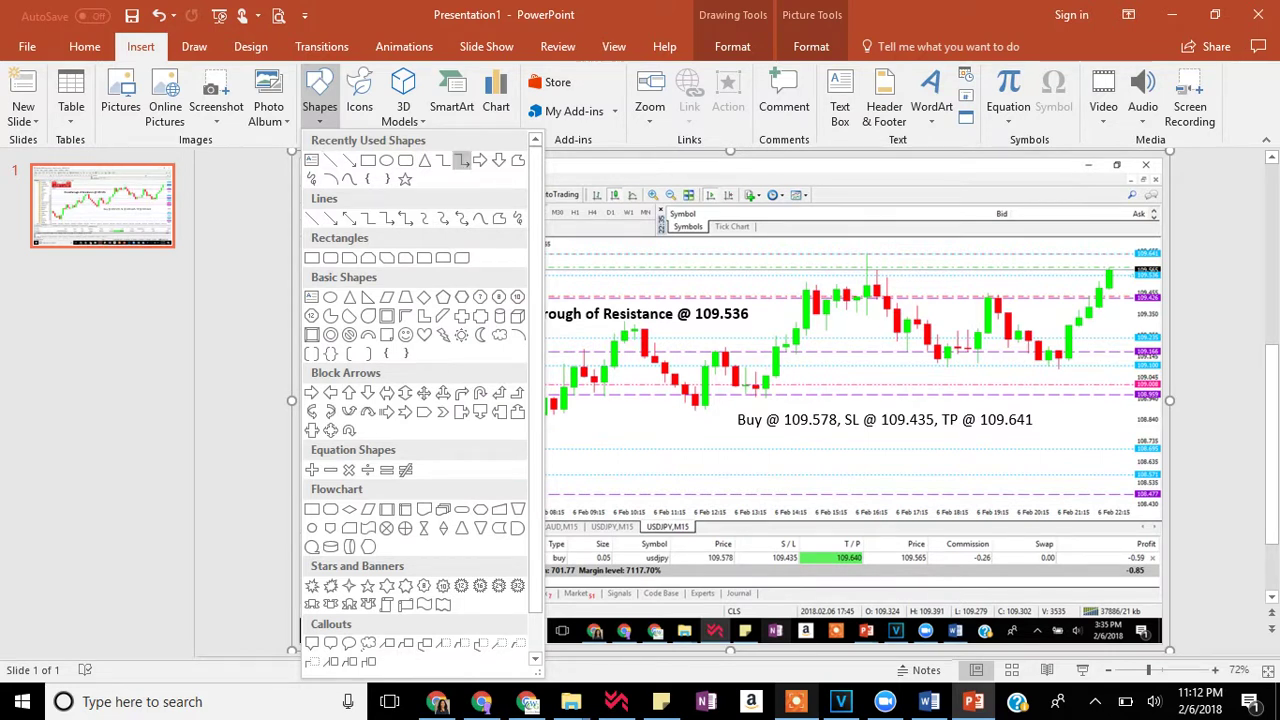
{"action": "left_click", "coordinate": [498, 160]}
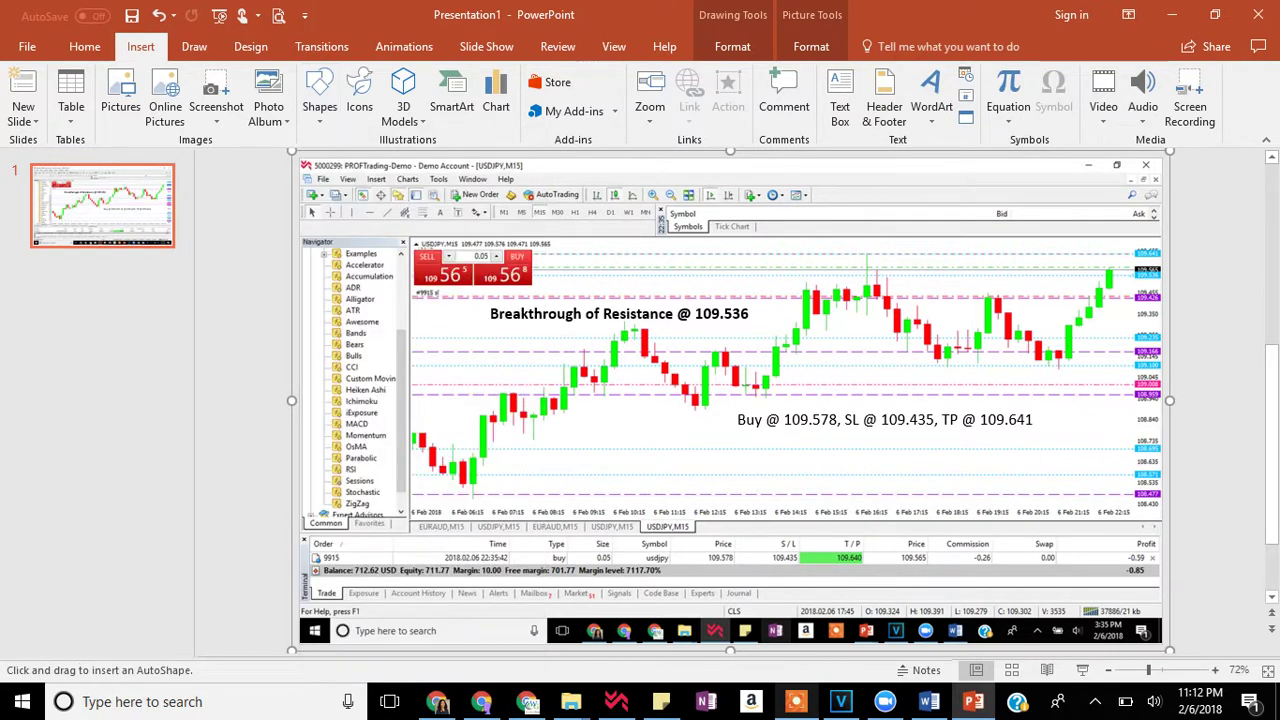
{"action": "left_click_drag", "start_coordinate": [1110, 298], "coordinate": [1128, 322]}
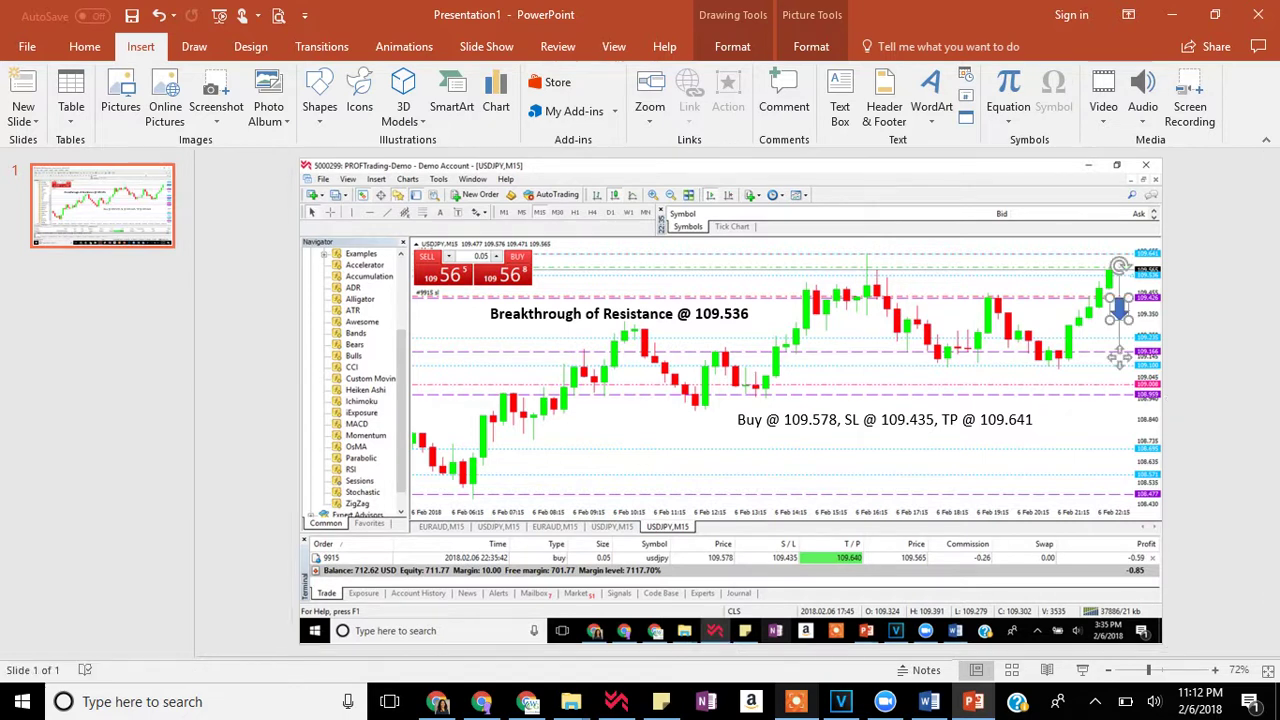
{"action": "left_click_drag", "start_coordinate": [1119, 266], "coordinate": [1118, 352]}
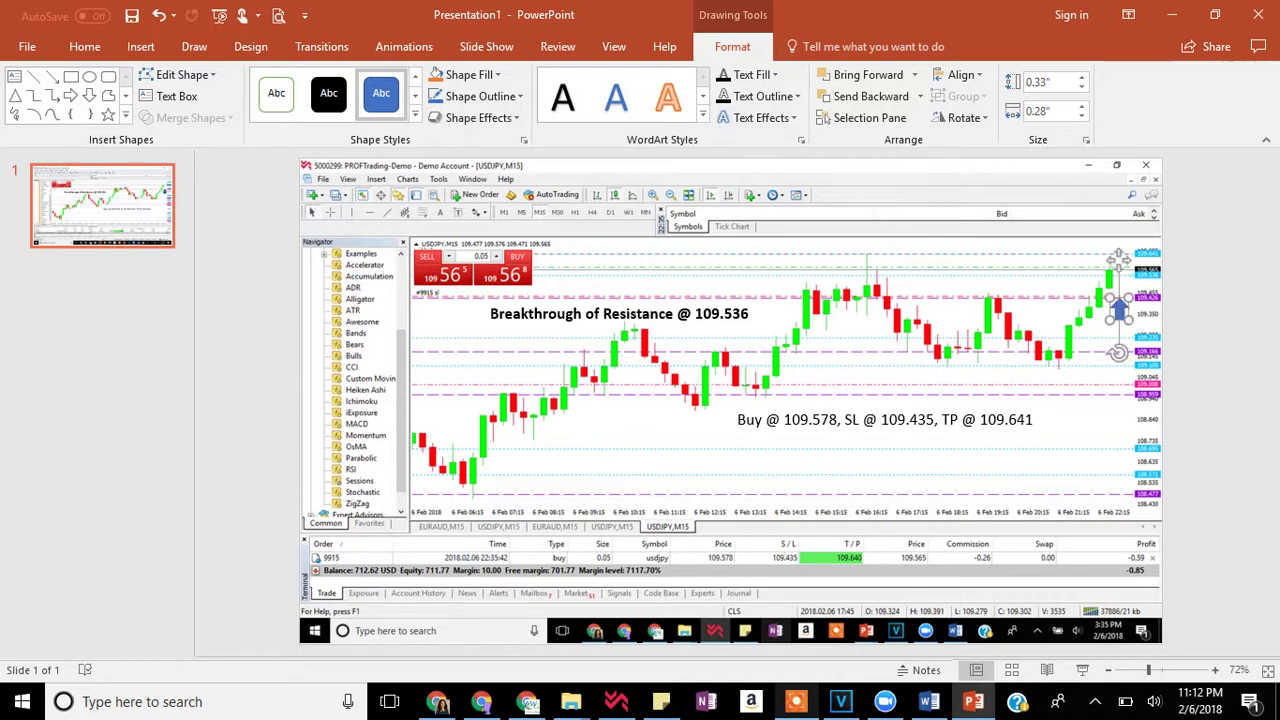
{"action": "left_click_drag", "start_coordinate": [1118, 258], "coordinate": [1109, 253]}
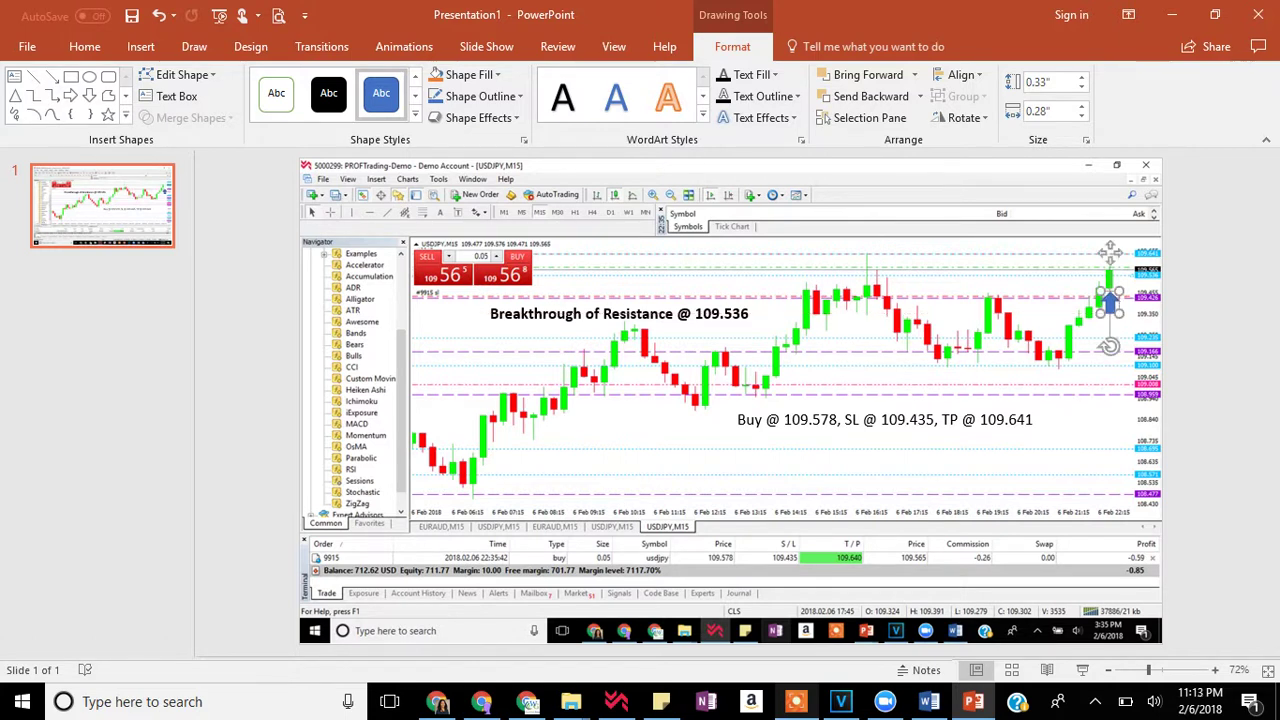
- Group the blue up arrow with the already grouped chart and text boxes
{"action": "left_click", "coordinate": [1110, 252]}
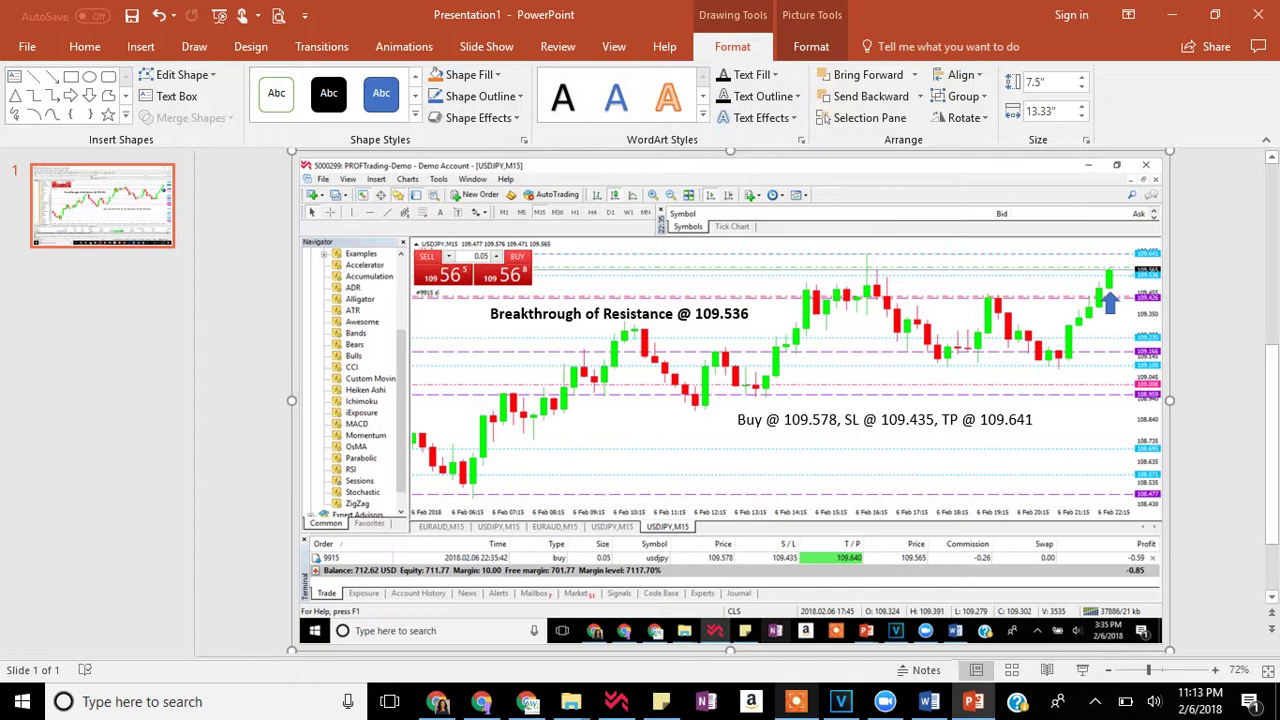
{"action": "left_click", "coordinate": [1109, 300]}
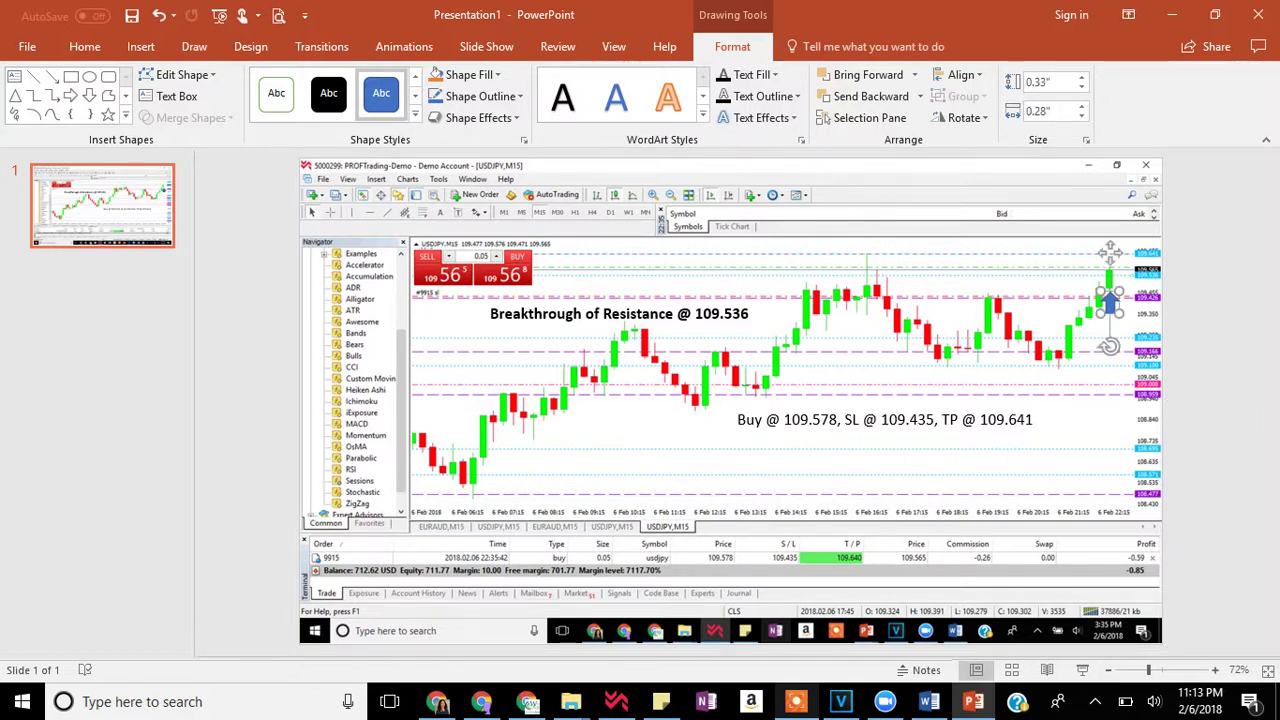
{"action": "left_click", "coordinate": [1109, 252], "text": "shift"}
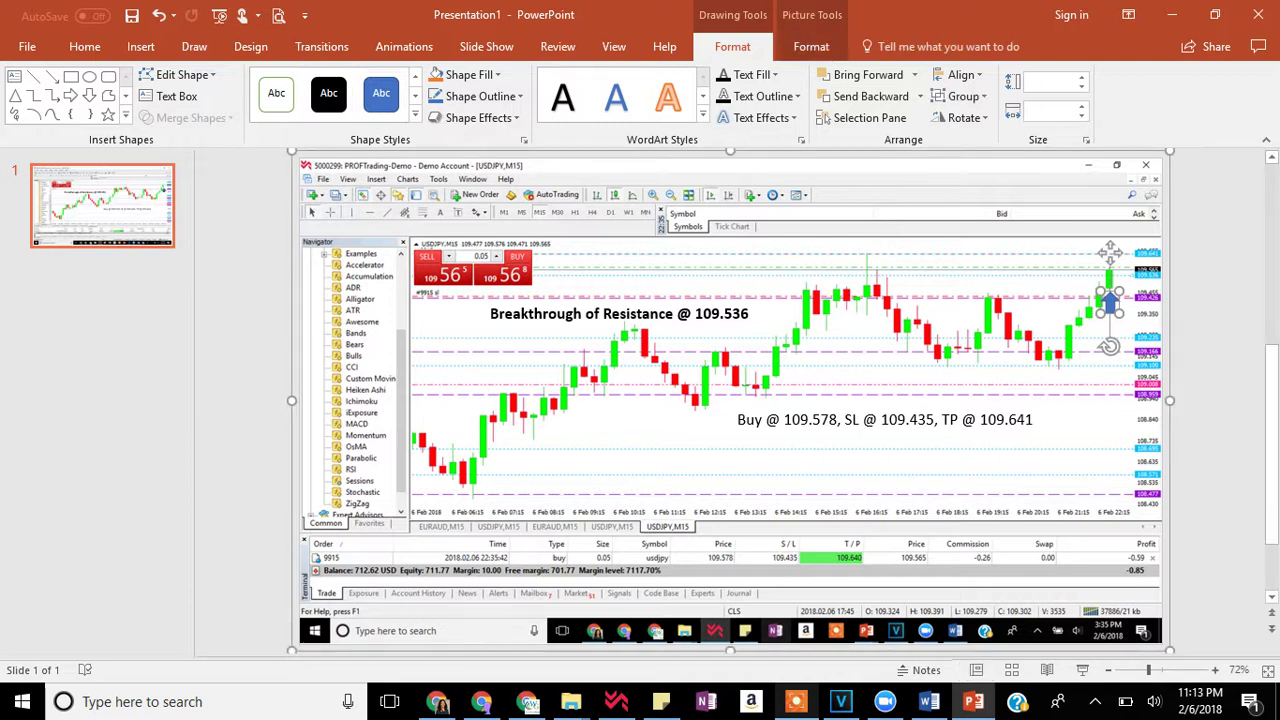
{"action": "right_click", "coordinate": [1109, 296]}
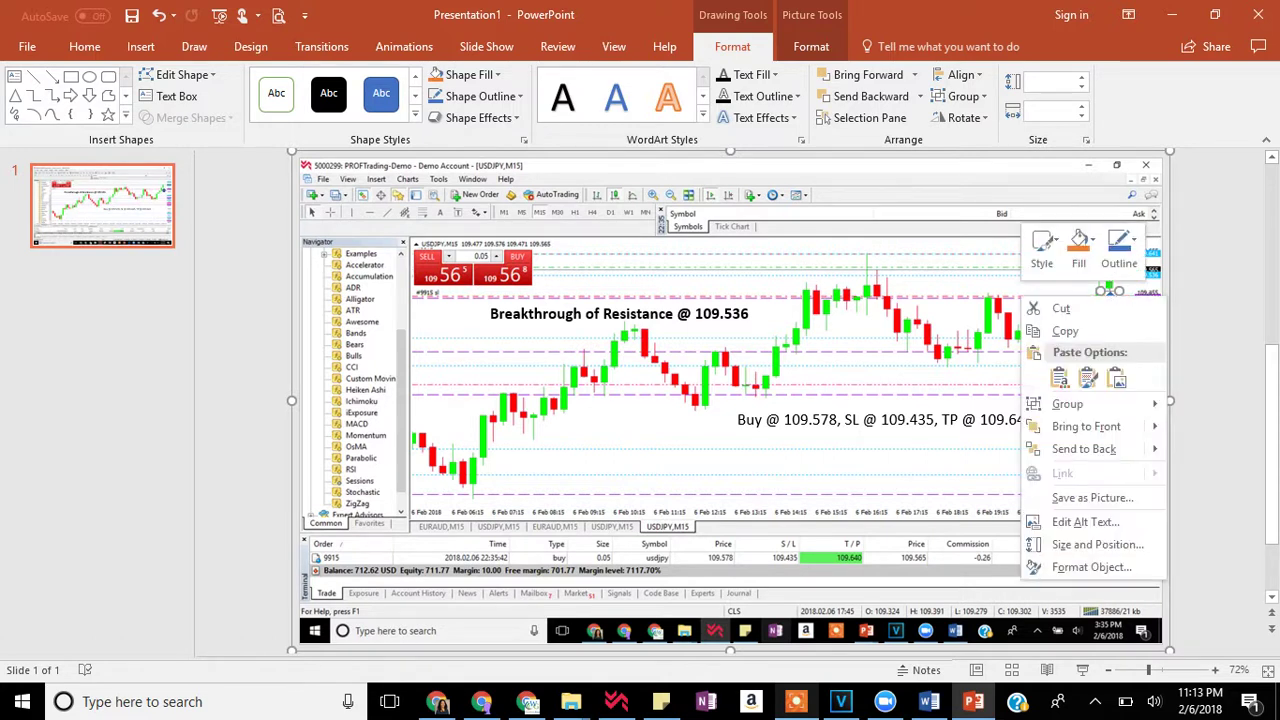
{"action": "mouse_move", "coordinate": [1168, 401]}
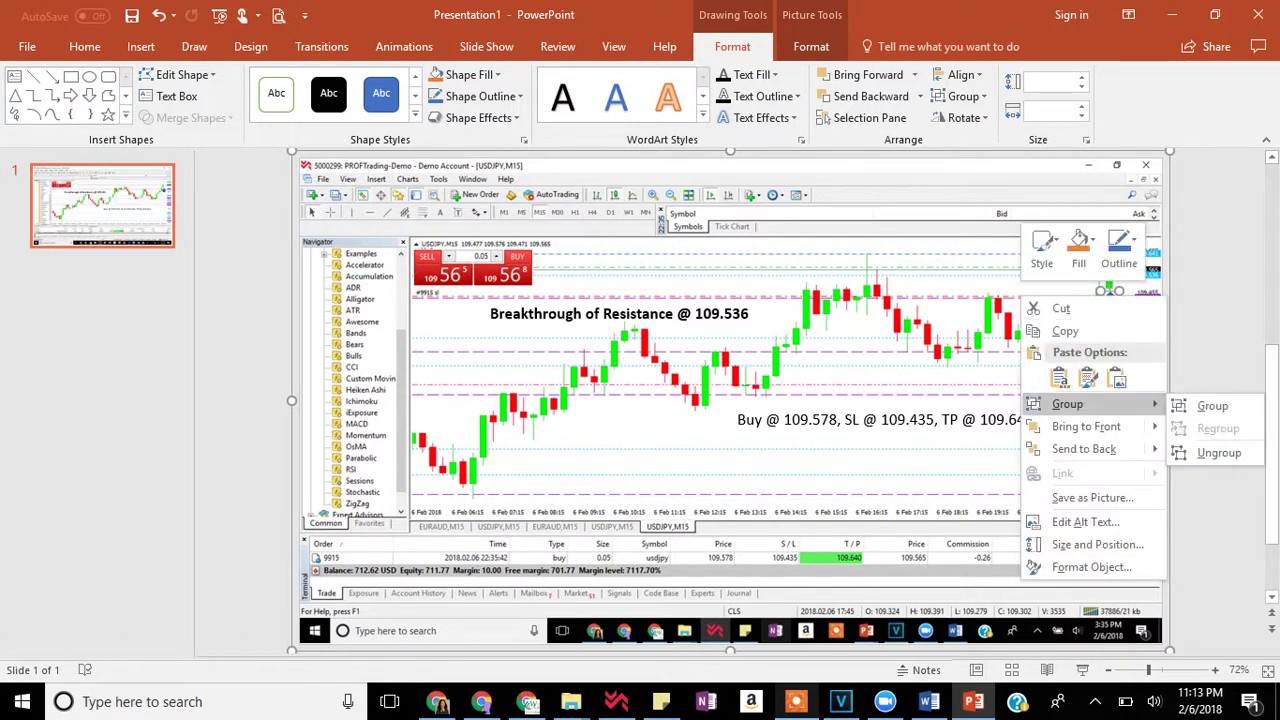
{"action": "left_click", "coordinate": [1210, 406]}
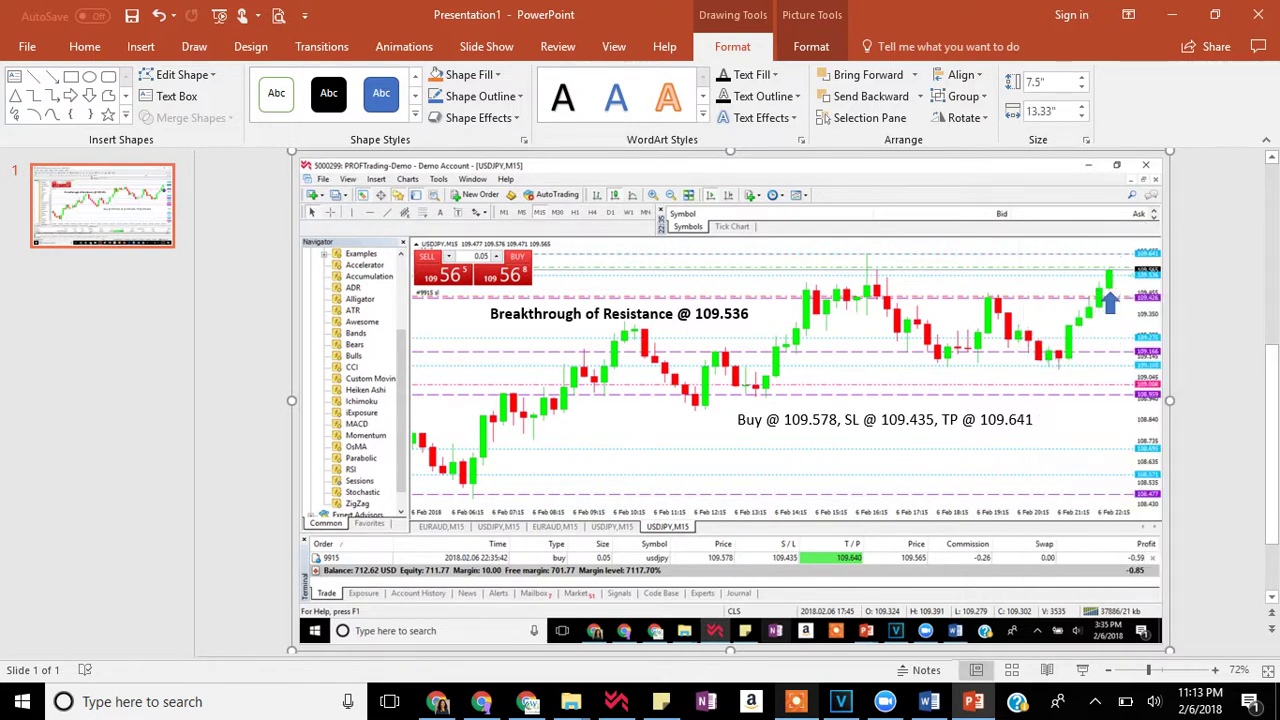
- Start saving the grouped, annotated chart as a picture and choose the Documents > GGFX > GGFX HW folder
{"action": "mouse_move", "coordinate": [900, 368]}
{"action": "left_mouse_down"}
{"action": "mouse_move", "coordinate": [948, 353]}
{"action": "mouse_move", "coordinate": [943, 387]}
{"action": "mouse_move", "coordinate": [893, 360]}
{"action": "mouse_move", "coordinate": [923, 366]}
{"action": "mouse_move", "coordinate": [900, 368]}
{"action": "left_mouse_up"}
{"action": "right_click", "coordinate": [440, 322]}
{"action": "left_click", "coordinate": [504, 405]}
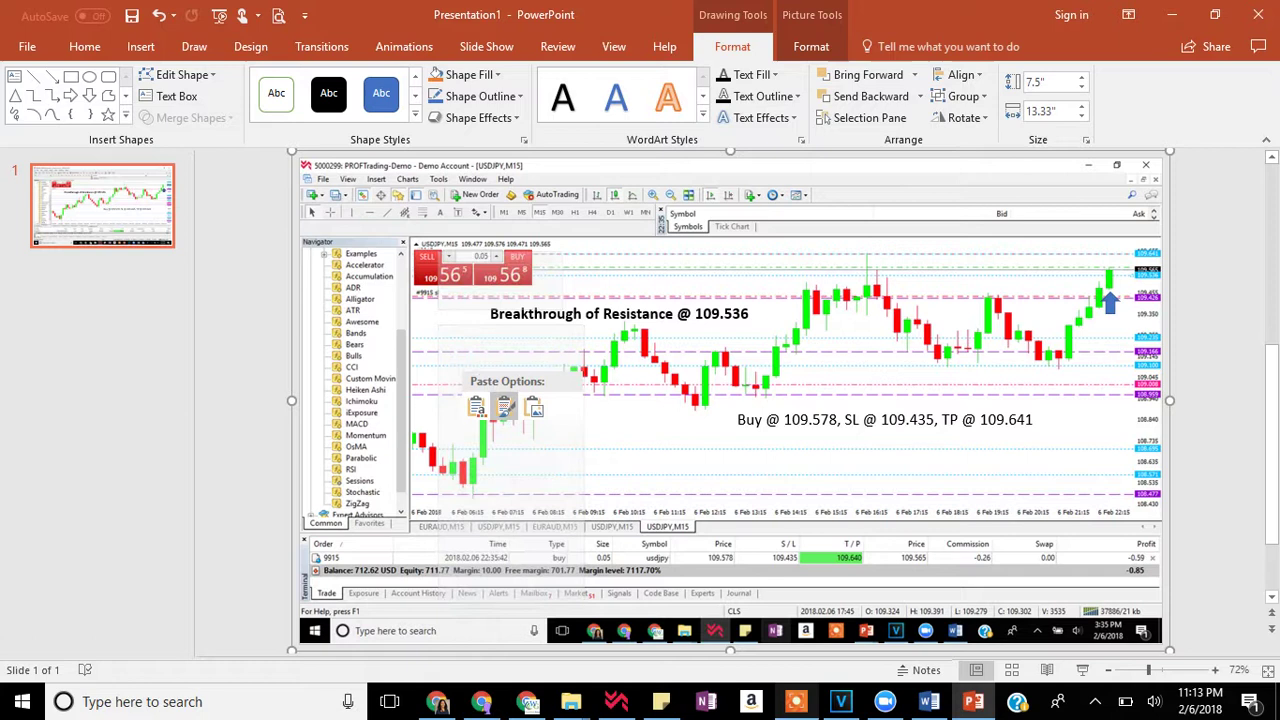
{"action": "right_click", "coordinate": [440, 324]}
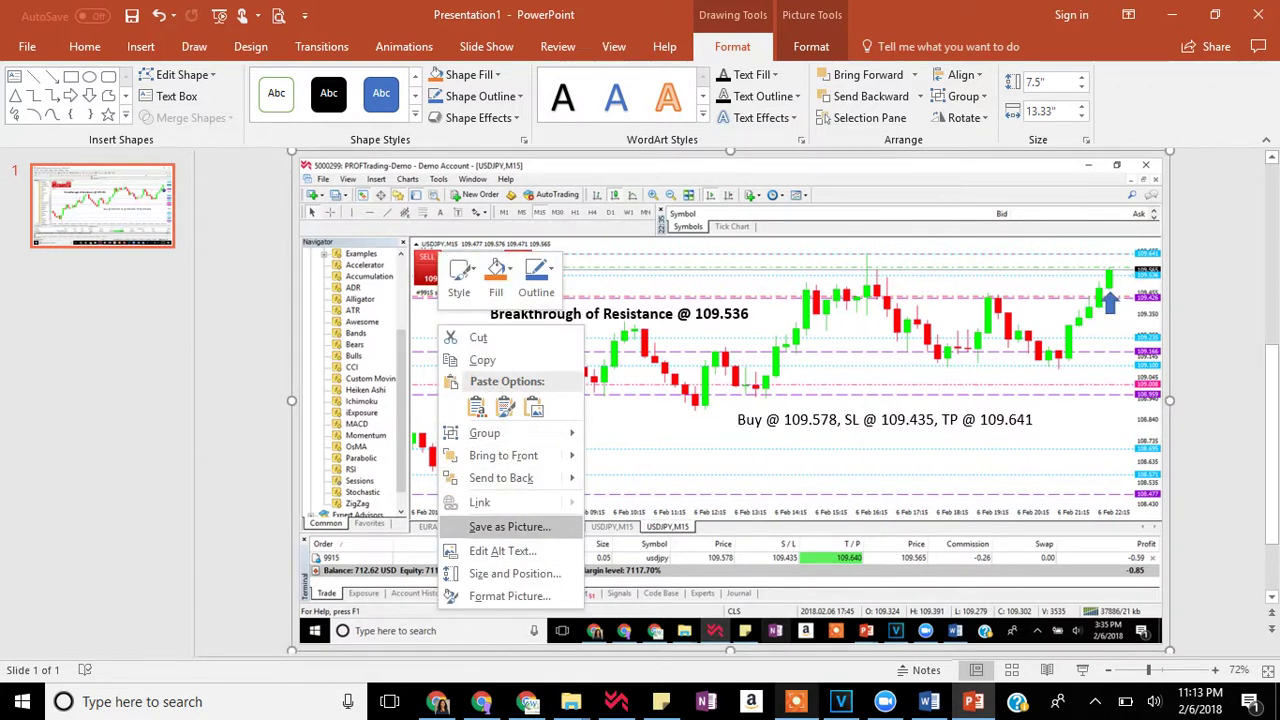
{"action": "left_click", "coordinate": [509, 526]}
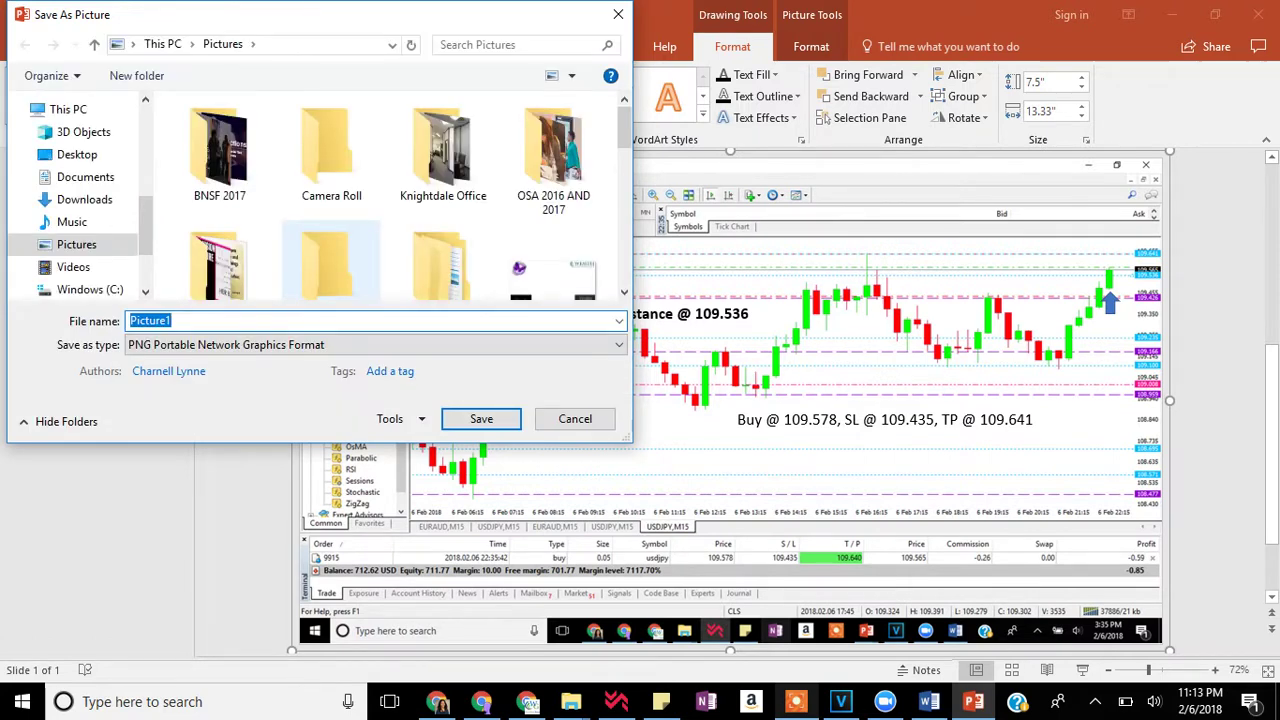
{"action": "left_click", "coordinate": [85, 177]}
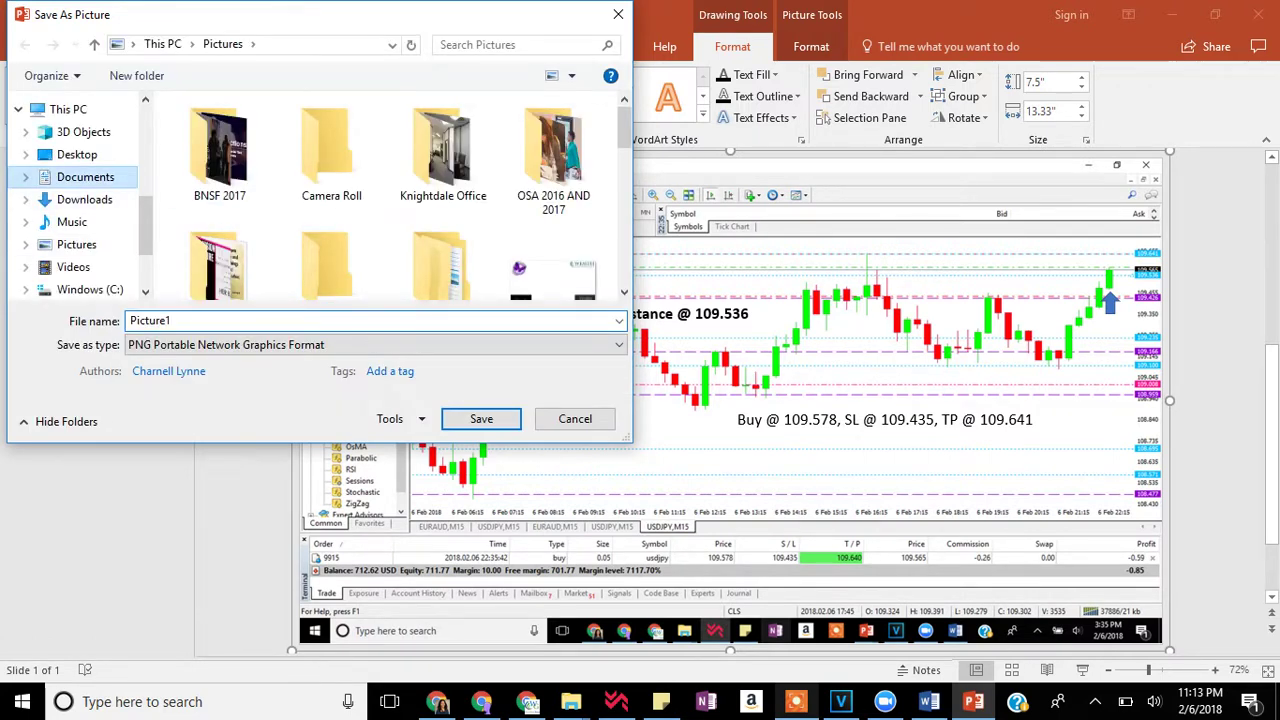
{"action": "double_click", "coordinate": [206, 267]}
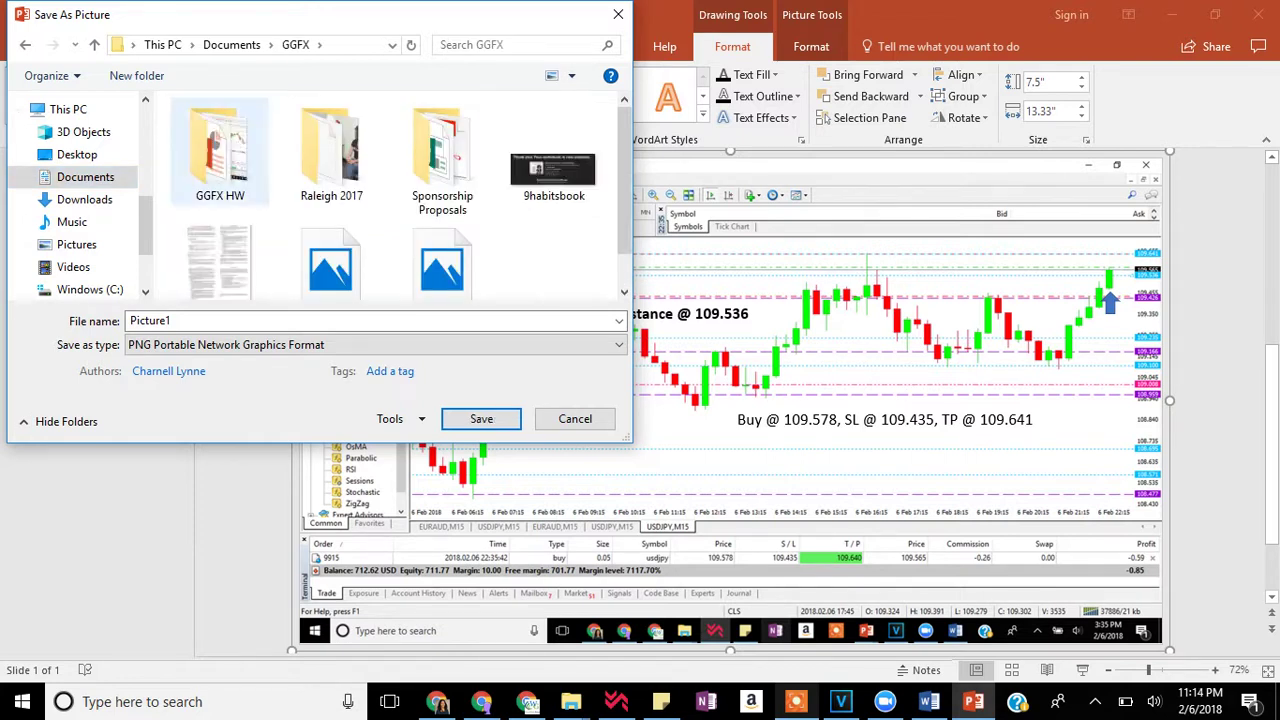
{"action": "double_click", "coordinate": [219, 150]}
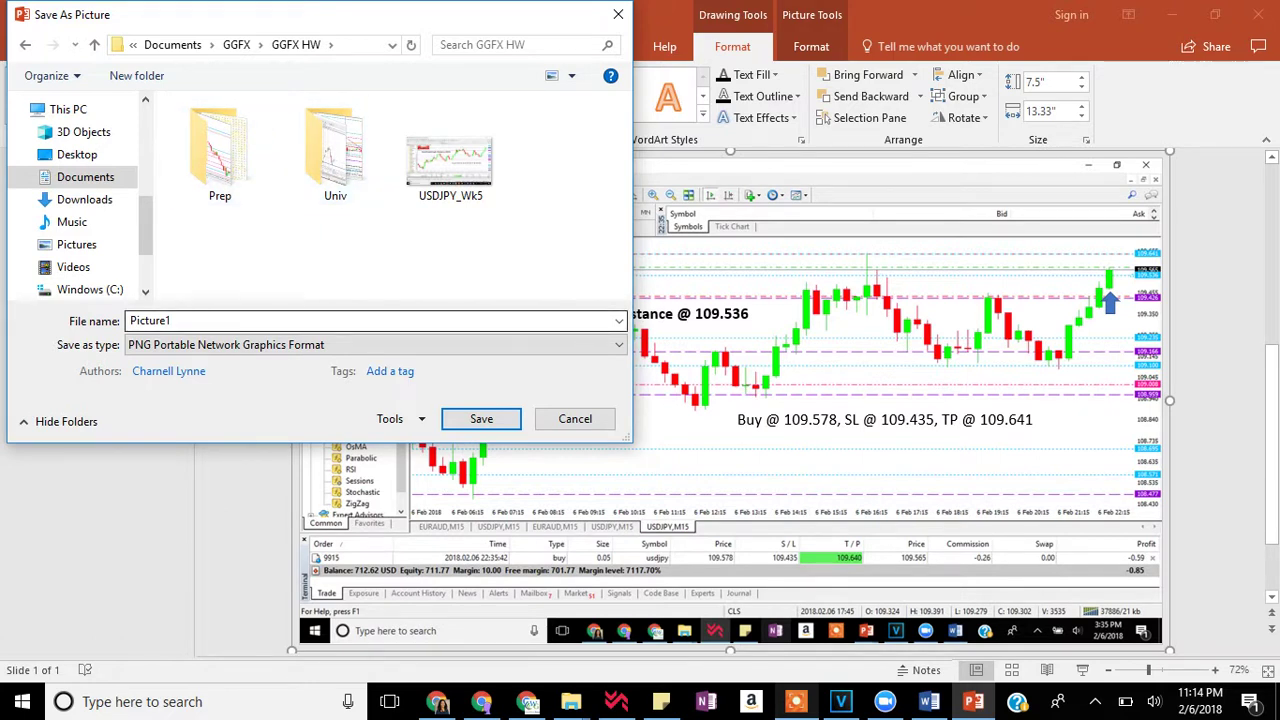
- Name the picture USDJPY_WK6_020618 and save it in PNG format
{"action": "double_click", "coordinate": [150, 320]}
{"action": "type", "text": "USDJ"}
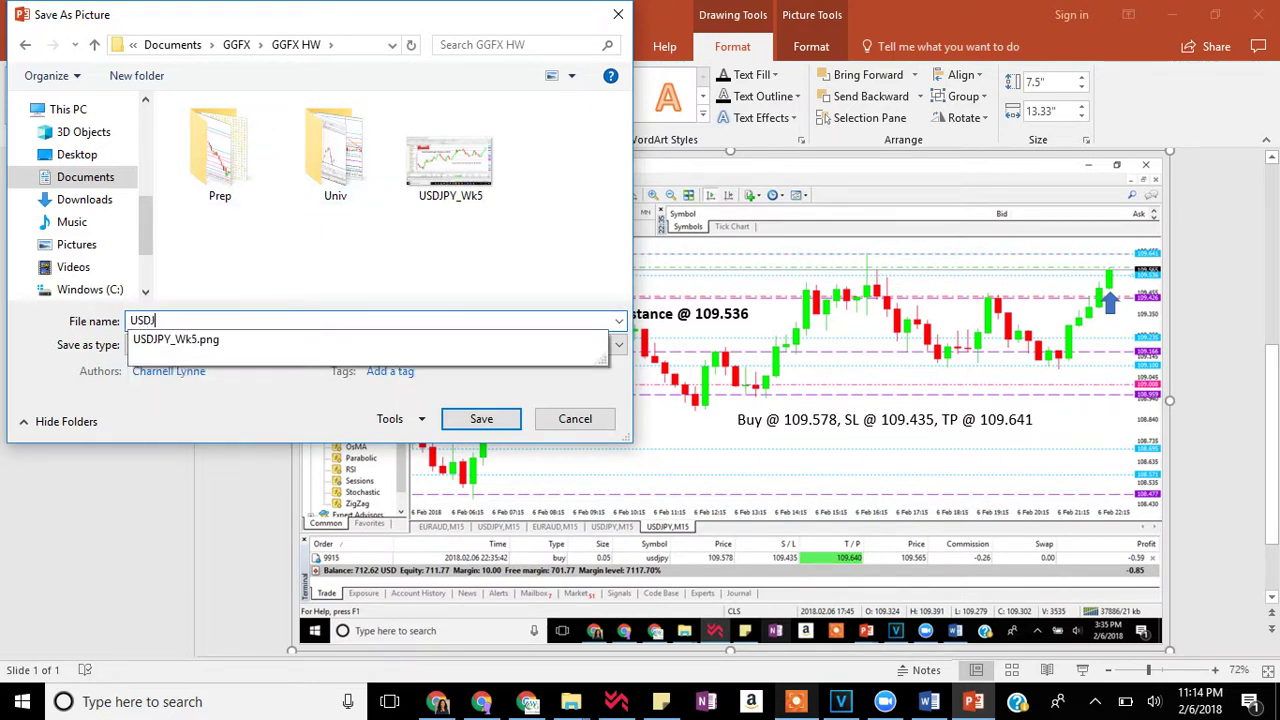
{"action": "type", "text": "PY_WK6"}
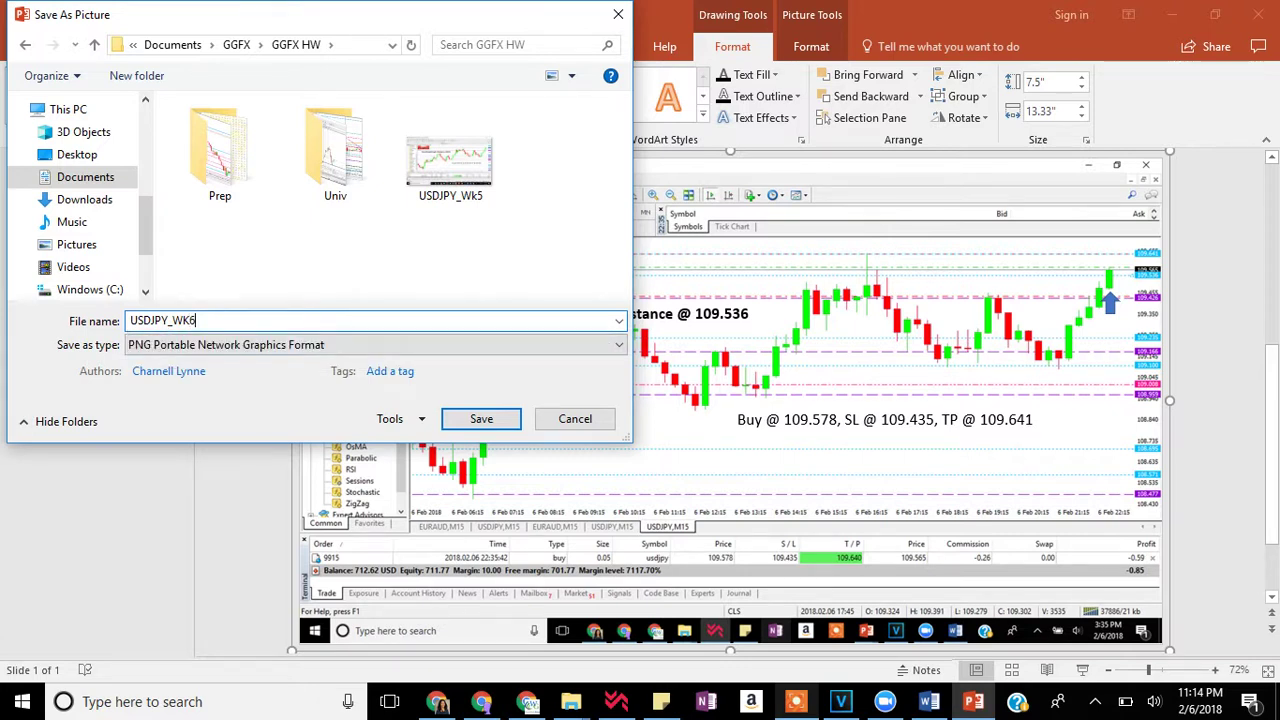
{"action": "type", "text": "_020618"}
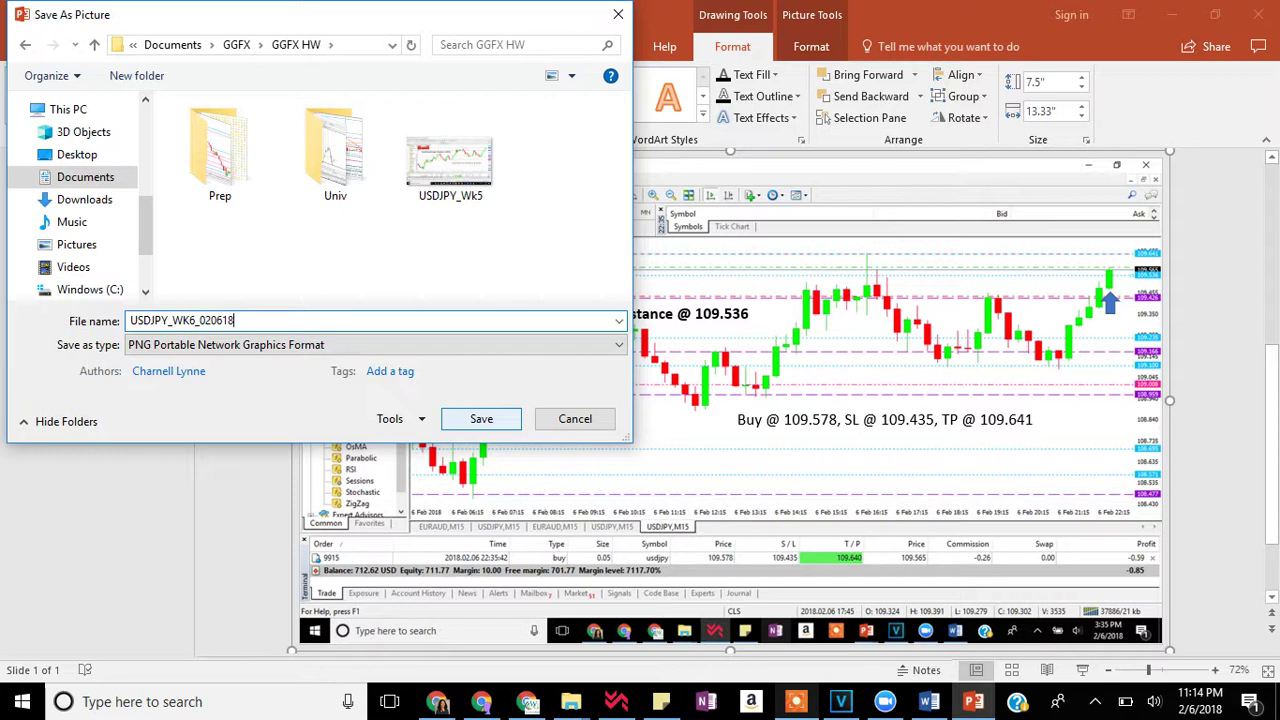
{"action": "key", "text": "Return"}
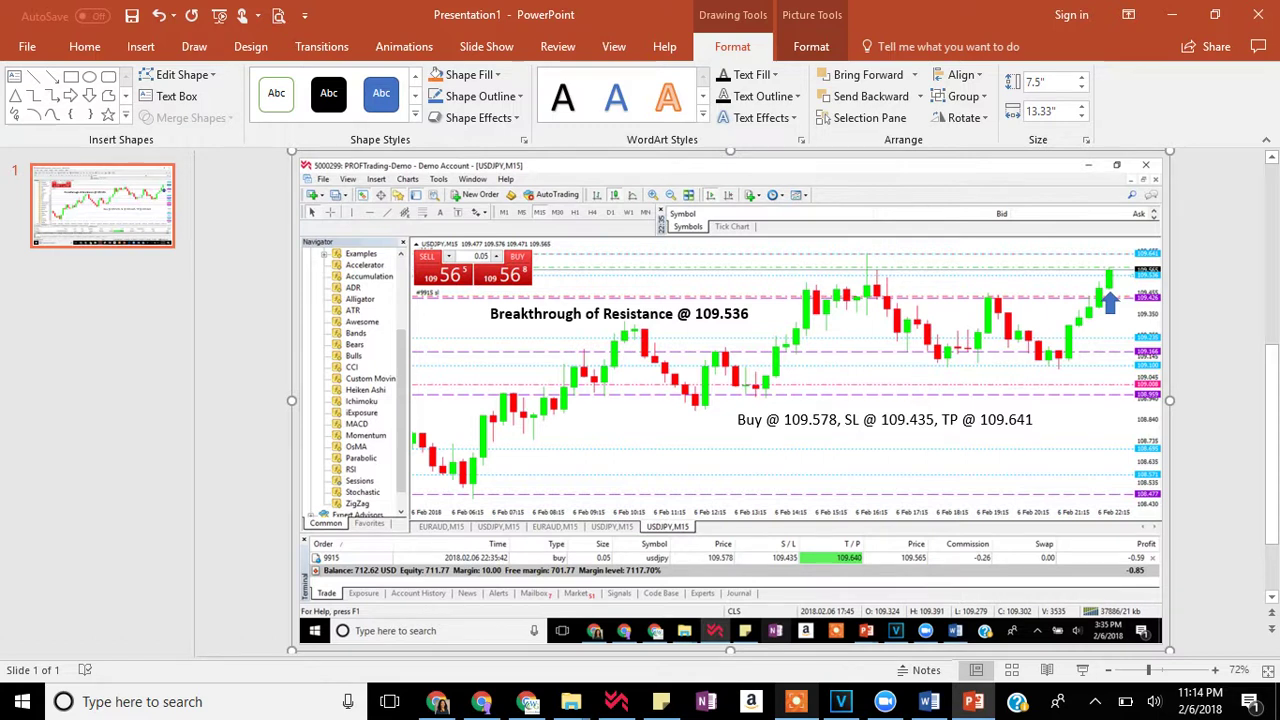
- Add a second slide after the annotated one, paste the copied chart screenshot onto it and dismiss the design suggestions
{"action": "left_click", "coordinate": [104, 285]}
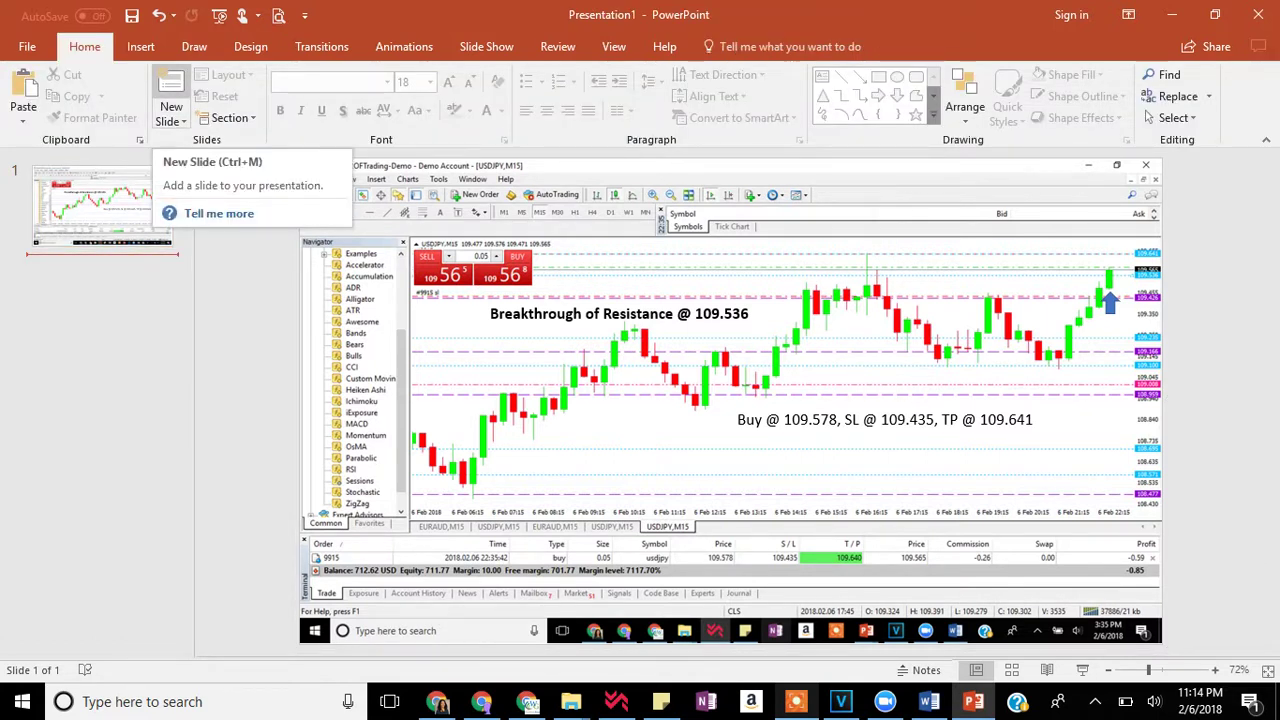
{"action": "left_click", "coordinate": [171, 95]}
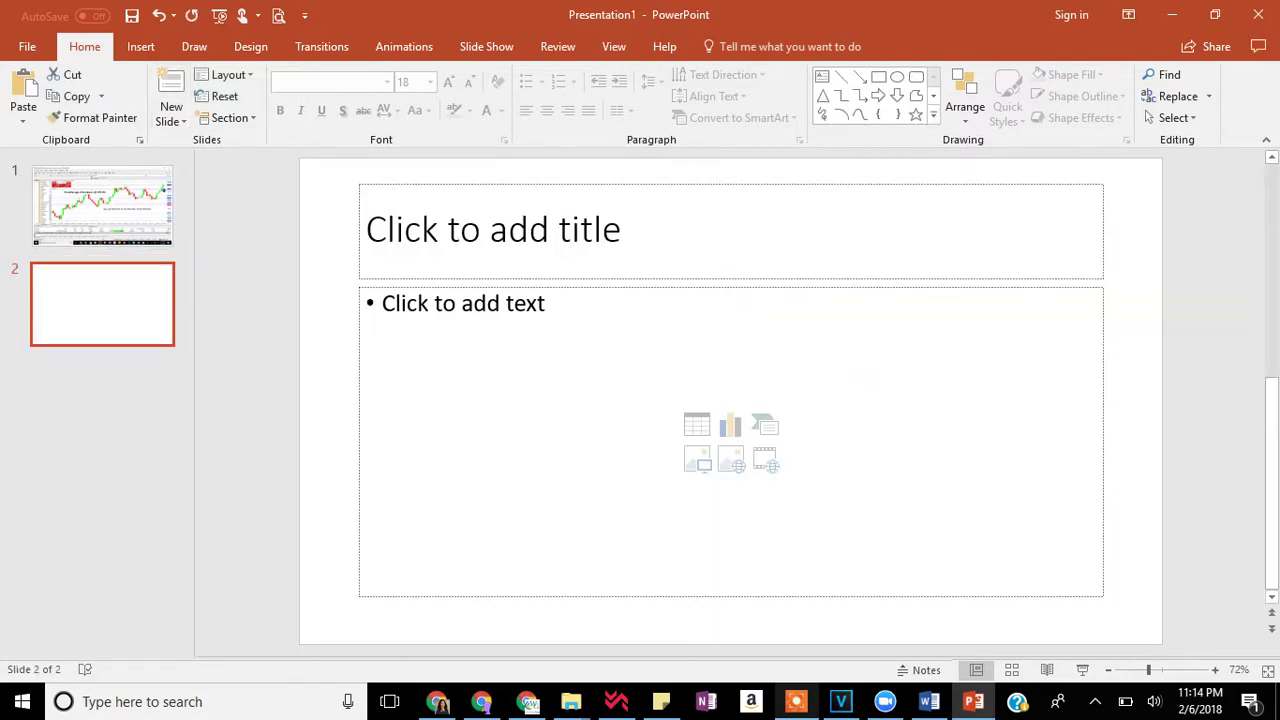
{"action": "key", "text": "Tab"}
{"action": "key", "text": "ctrl+v"}
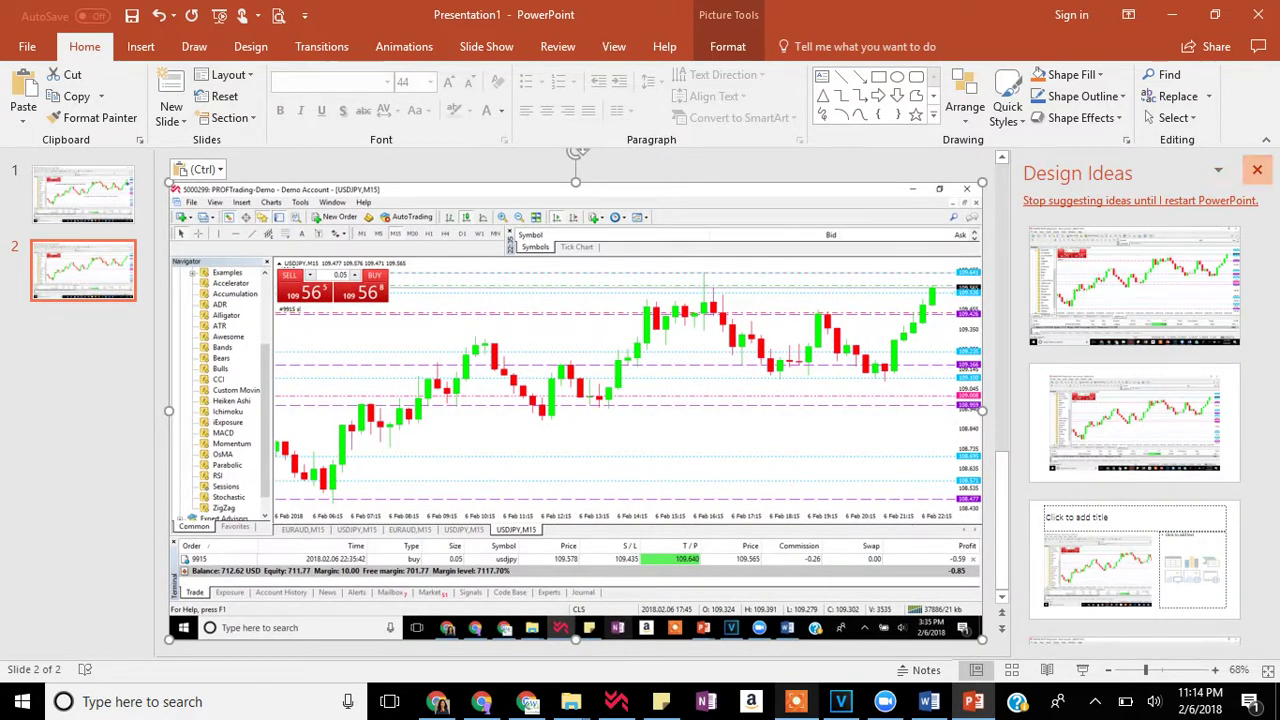
{"action": "left_click", "coordinate": [1257, 169]}
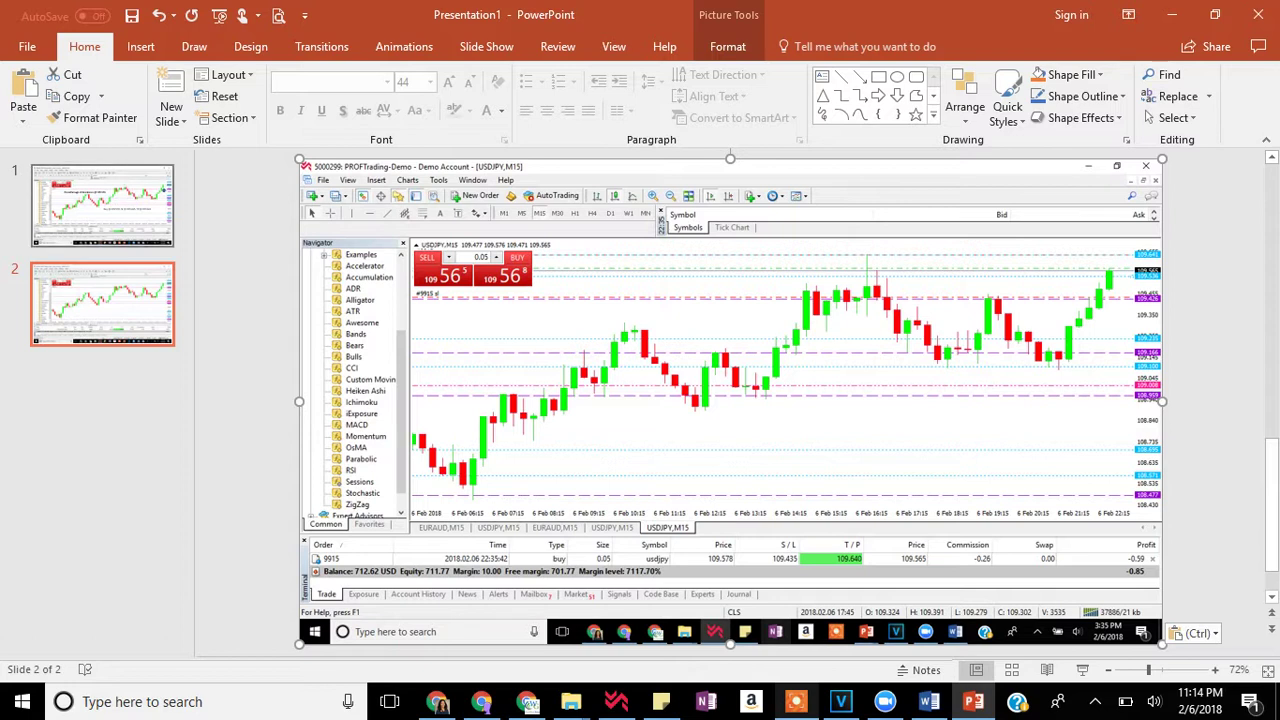
- Save the chart picture on slide 2 as a PNG named EURUSD_wk6_020618 in the GGFX HW folder
{"action": "left_click", "coordinate": [82, 232]}
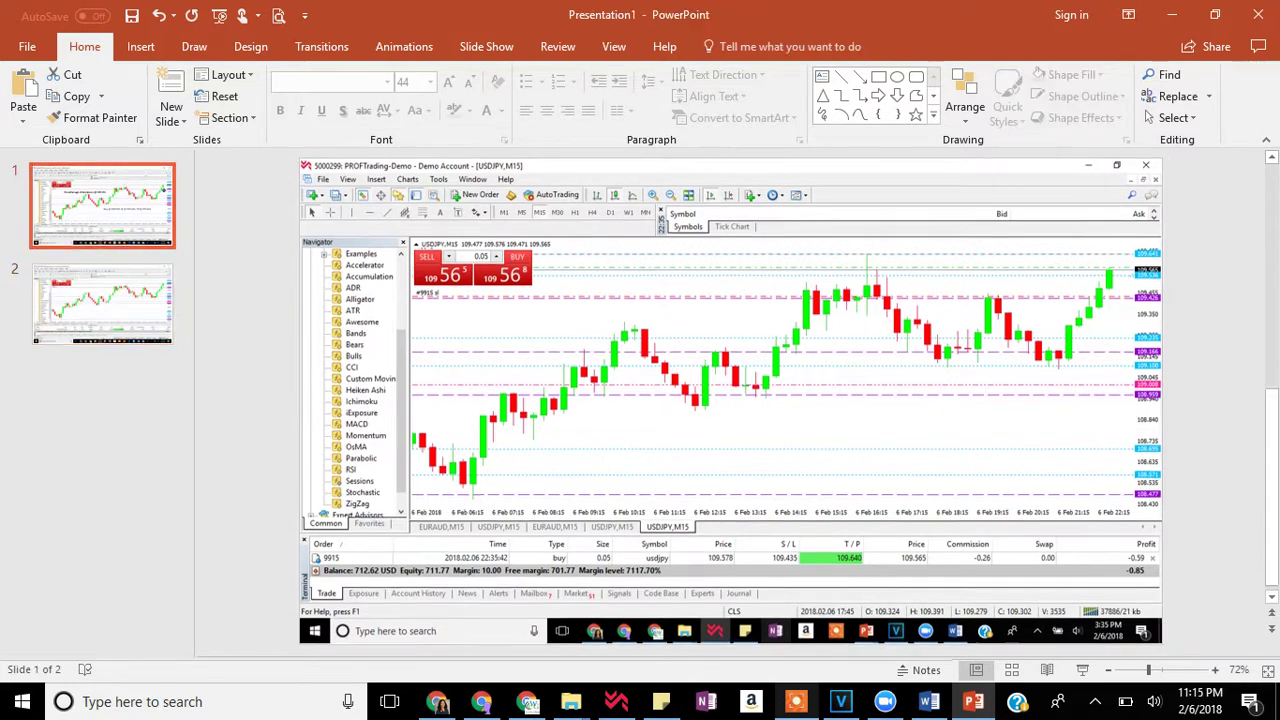
{"action": "left_click", "coordinate": [102, 304]}
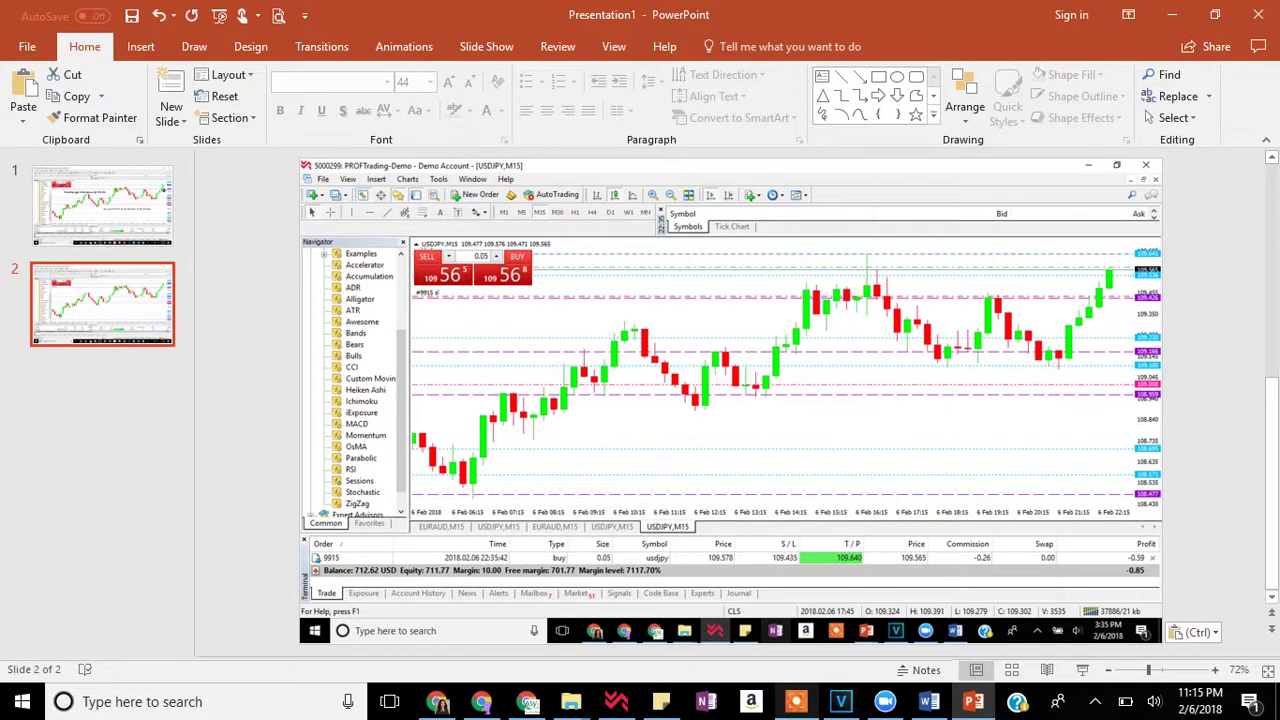
{"action": "right_click", "coordinate": [537, 313]}
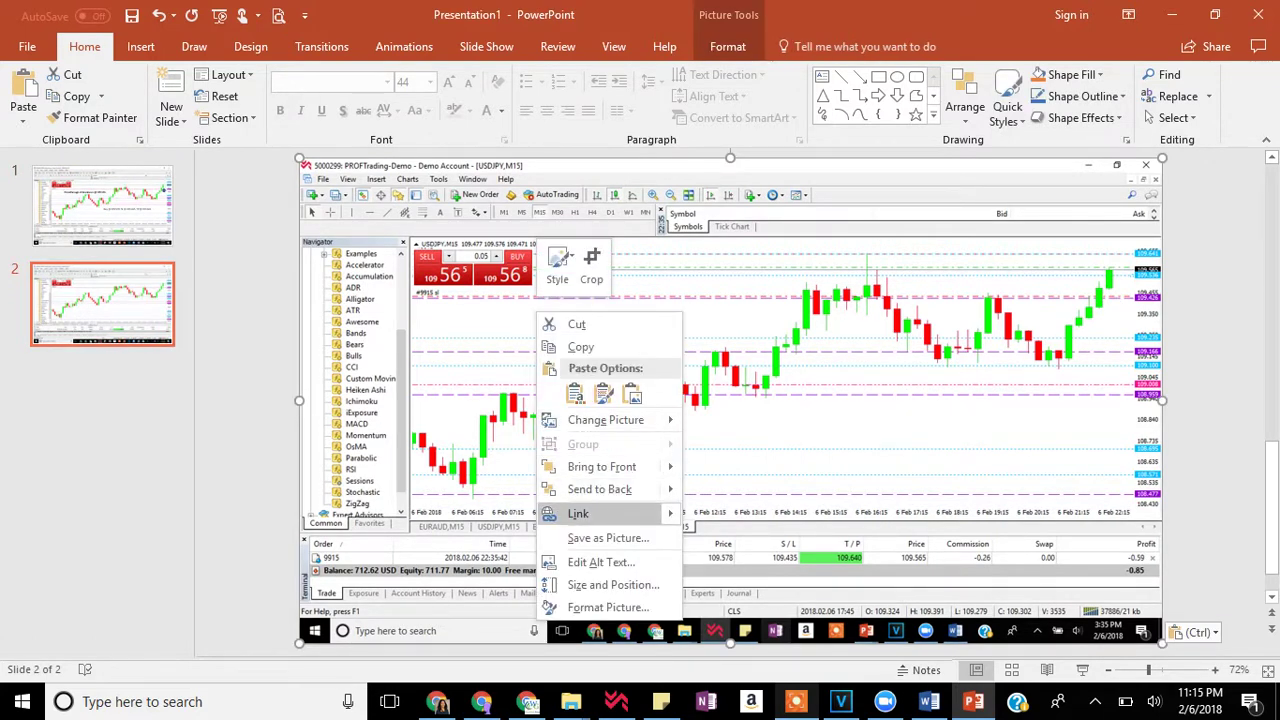
{"action": "left_click", "coordinate": [607, 537]}
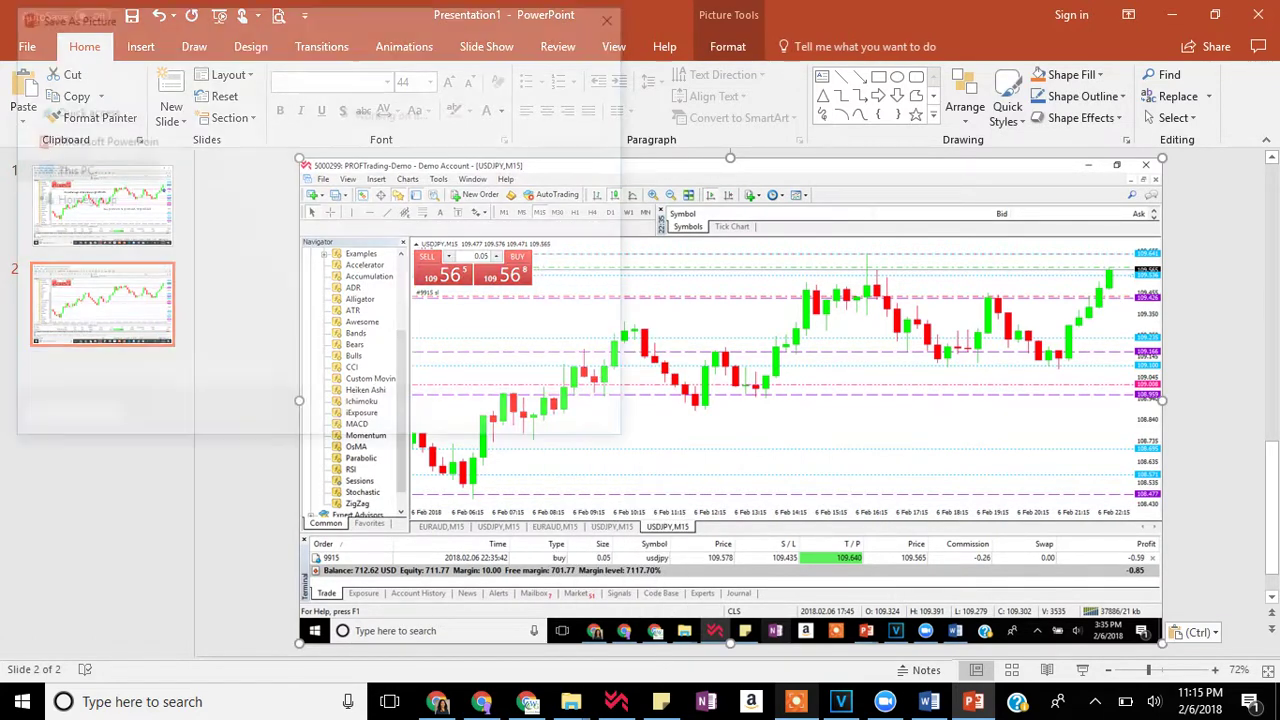
{"action": "type", "text": "EURUS"}
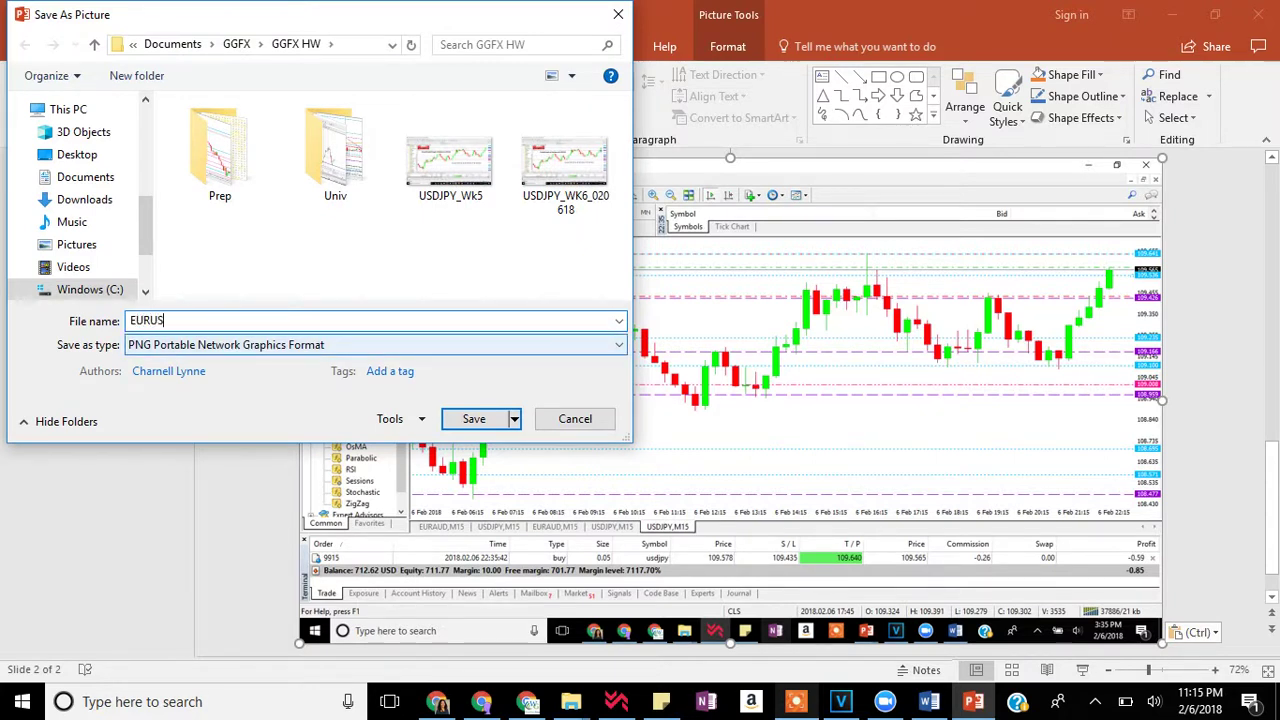
{"action": "type", "text": "D_wk6_020618"}
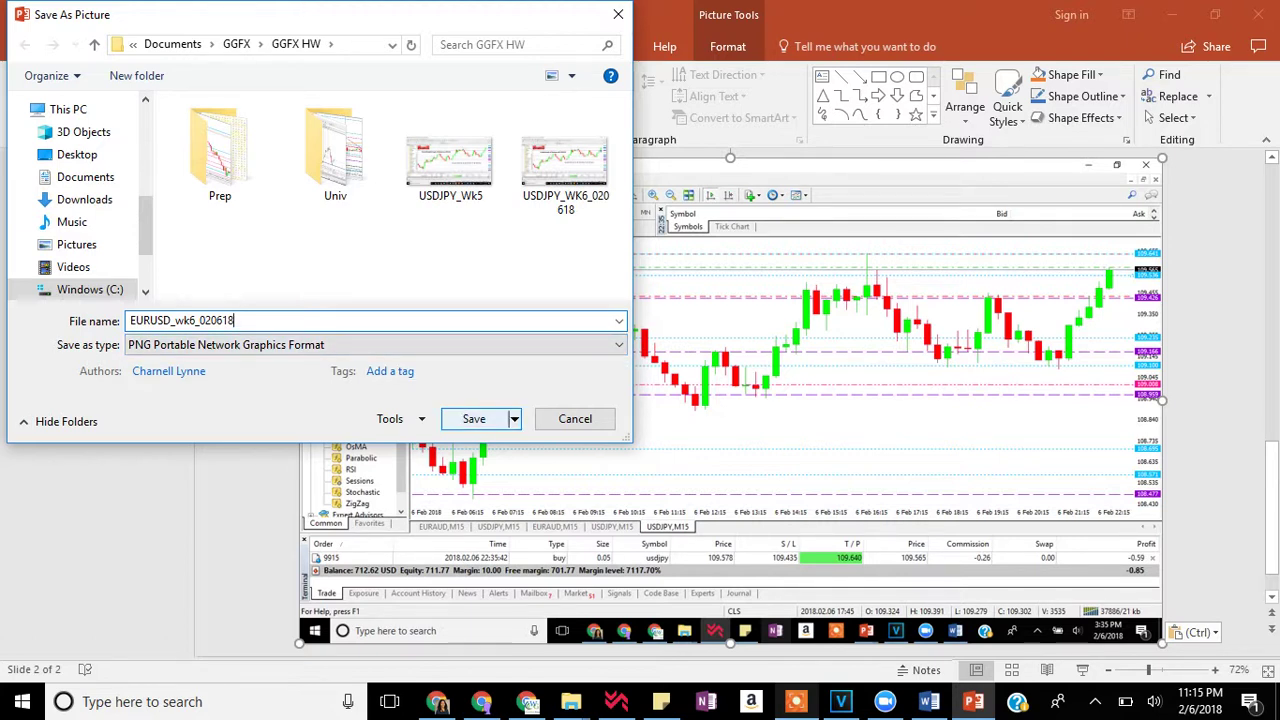
{"action": "key", "text": "Return"}
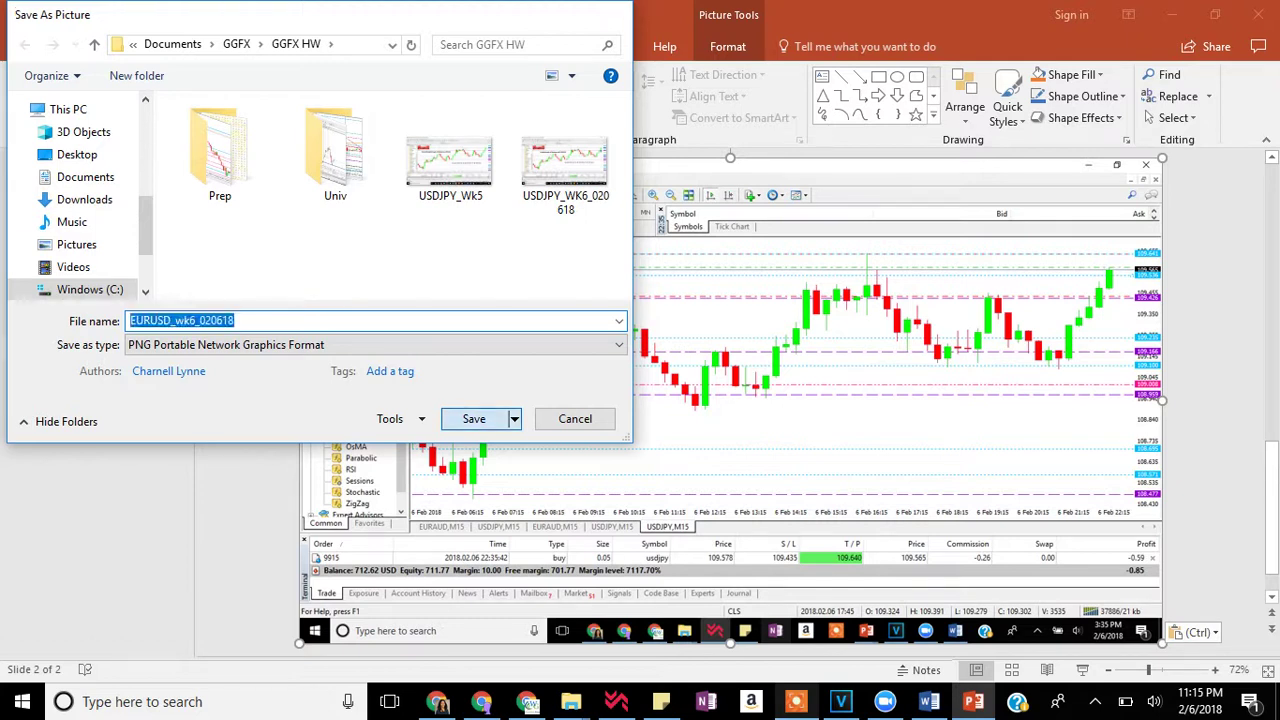